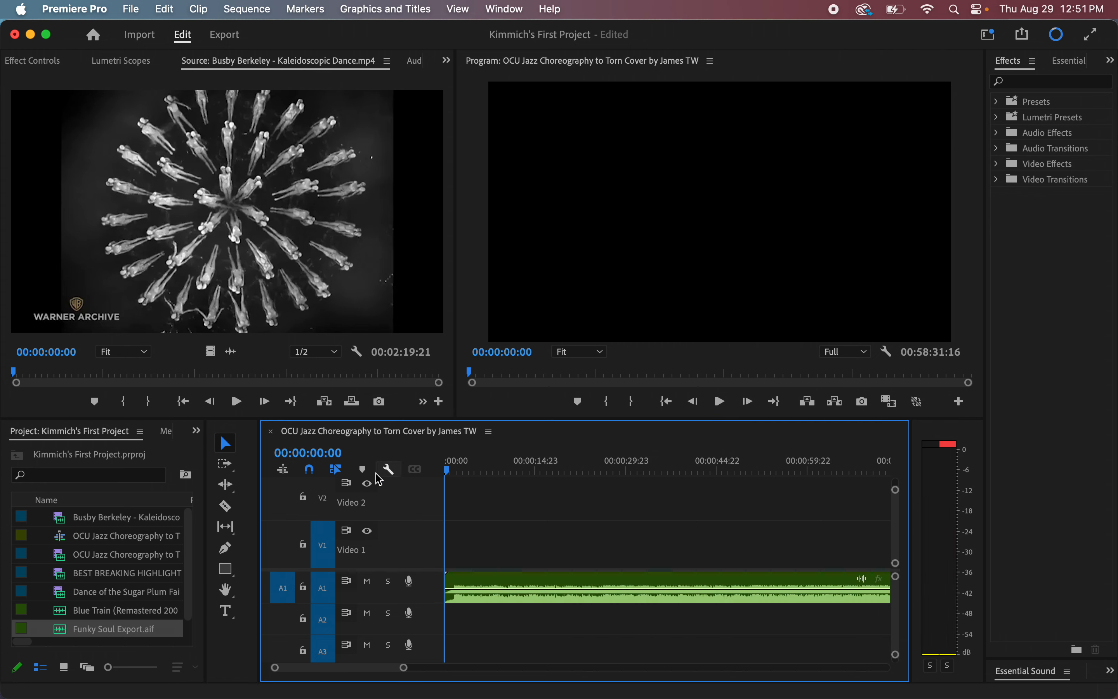
# Step: Play the start of the music track and park the playhead where its waveform swells, at 00:00:01:18
pyautogui.press('=')
pyautogui.press('=')
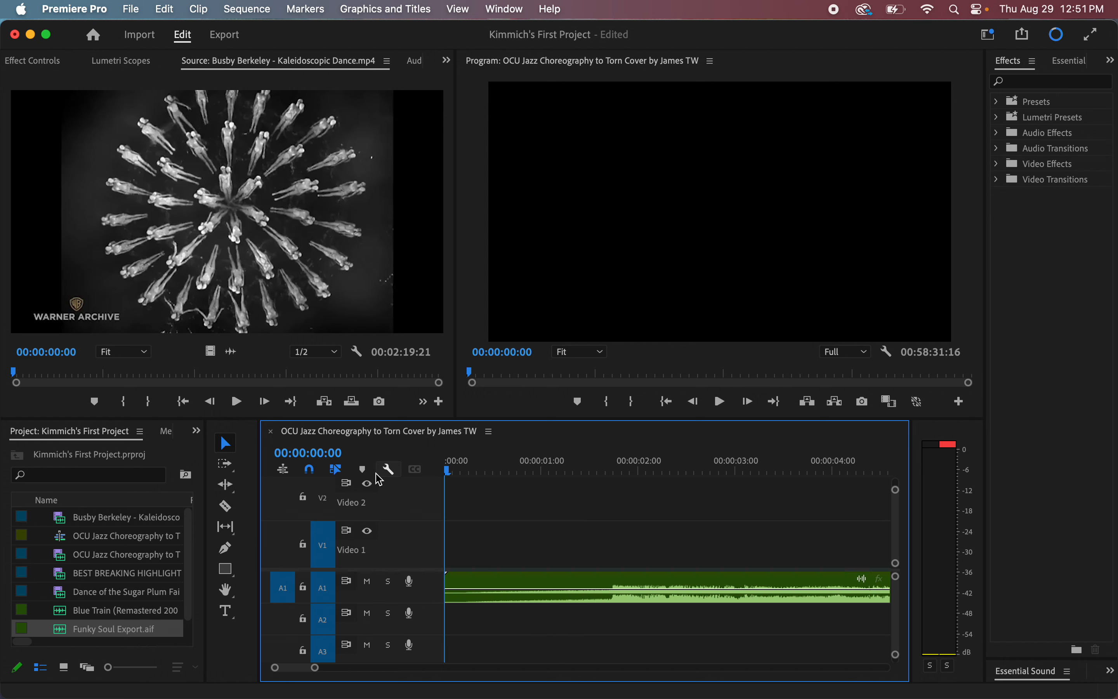
pyautogui.press('=')
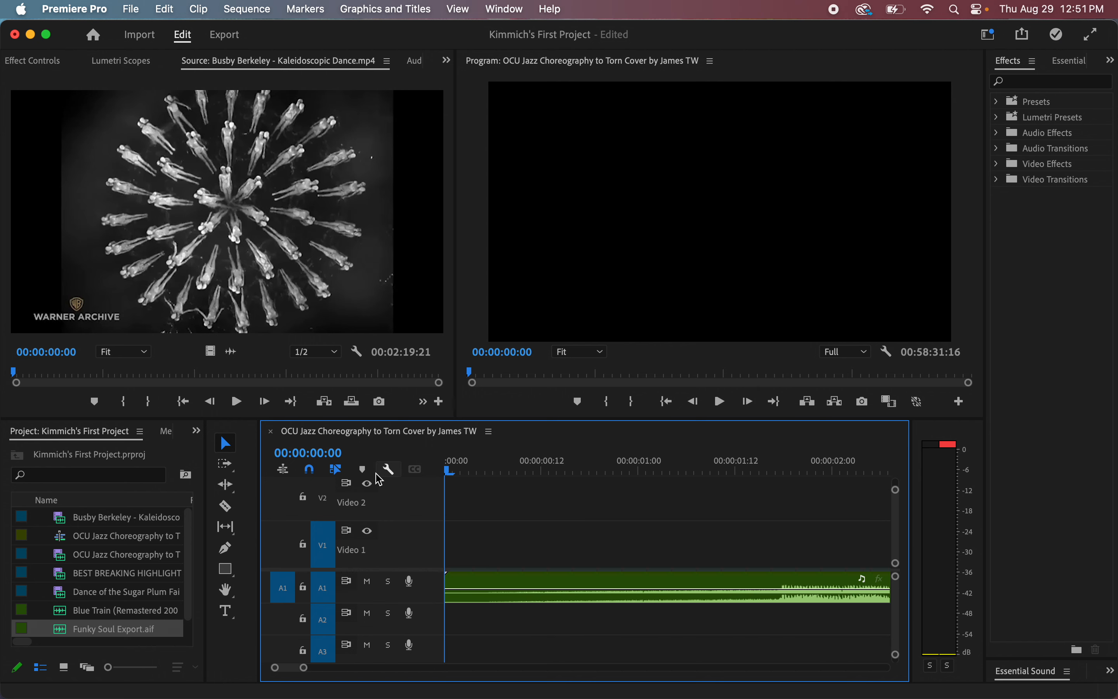
pyautogui.press('-')
pyautogui.press('-')
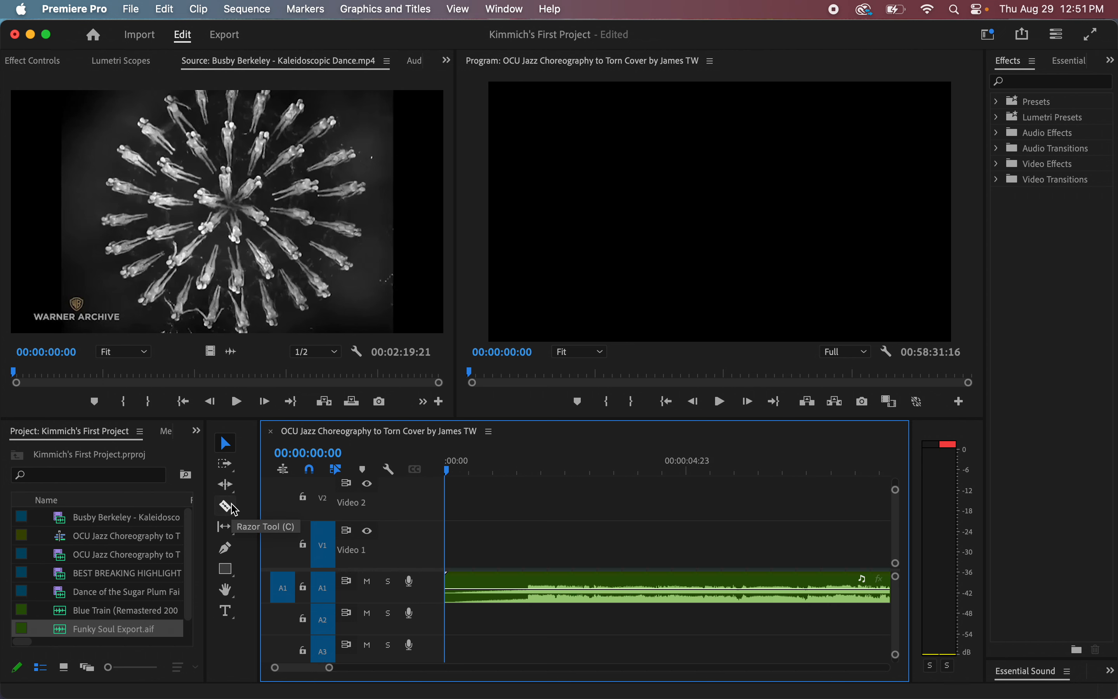
pyautogui.press('space')
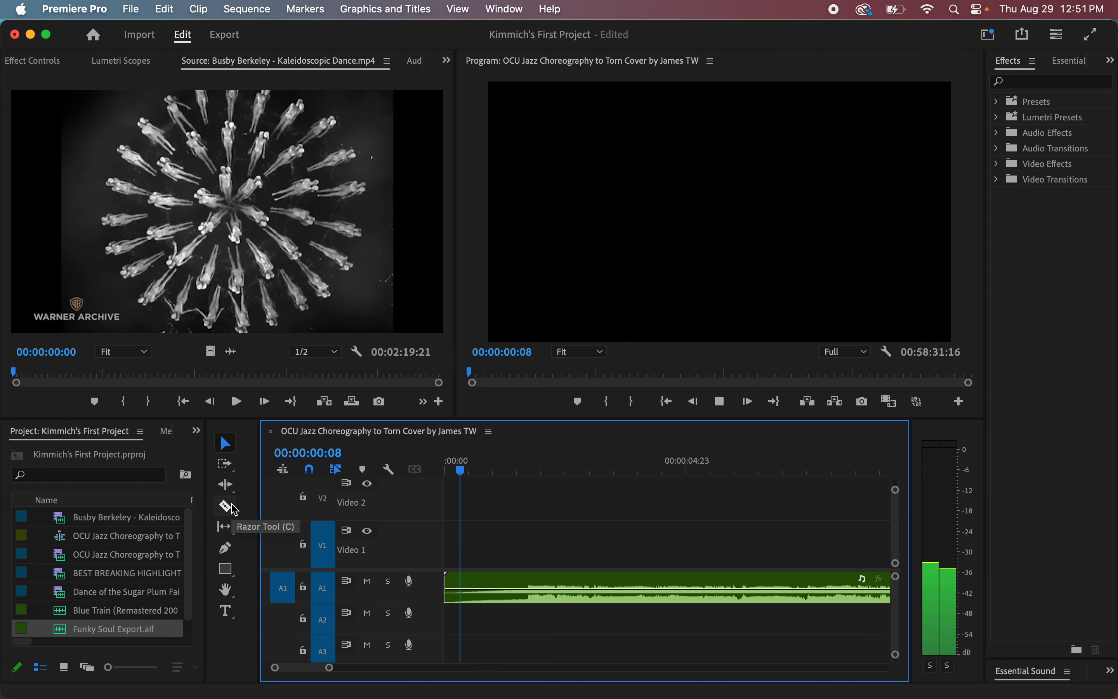
pyautogui.press('space')
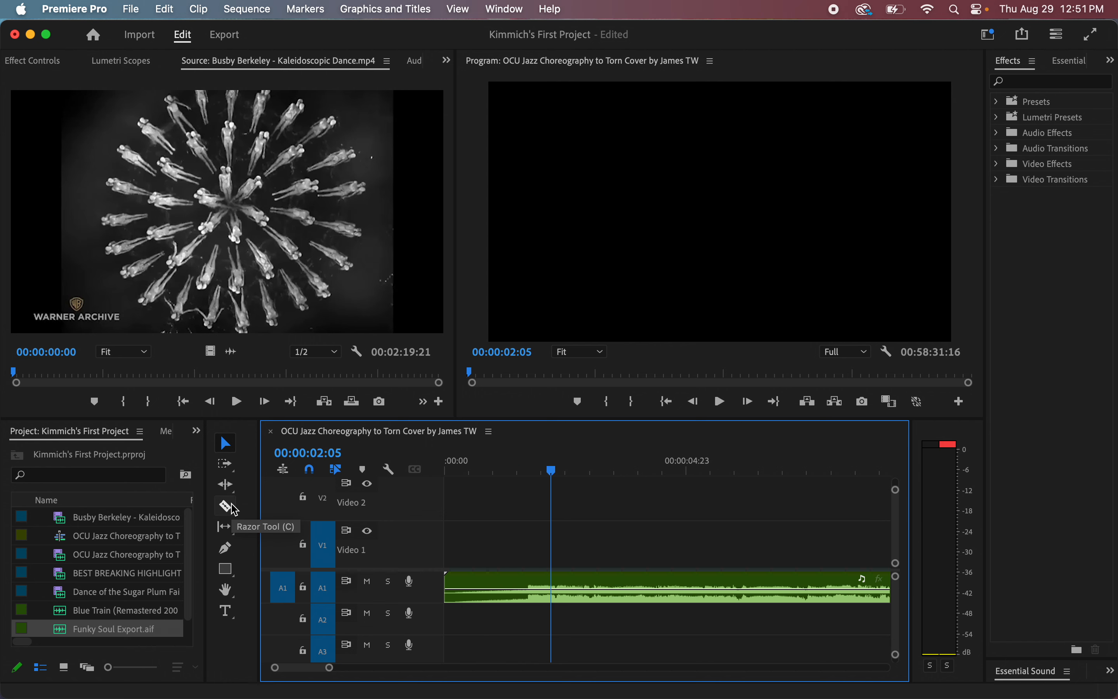
pyautogui.moveTo(540, 462); pyautogui.dragTo(530, 471)
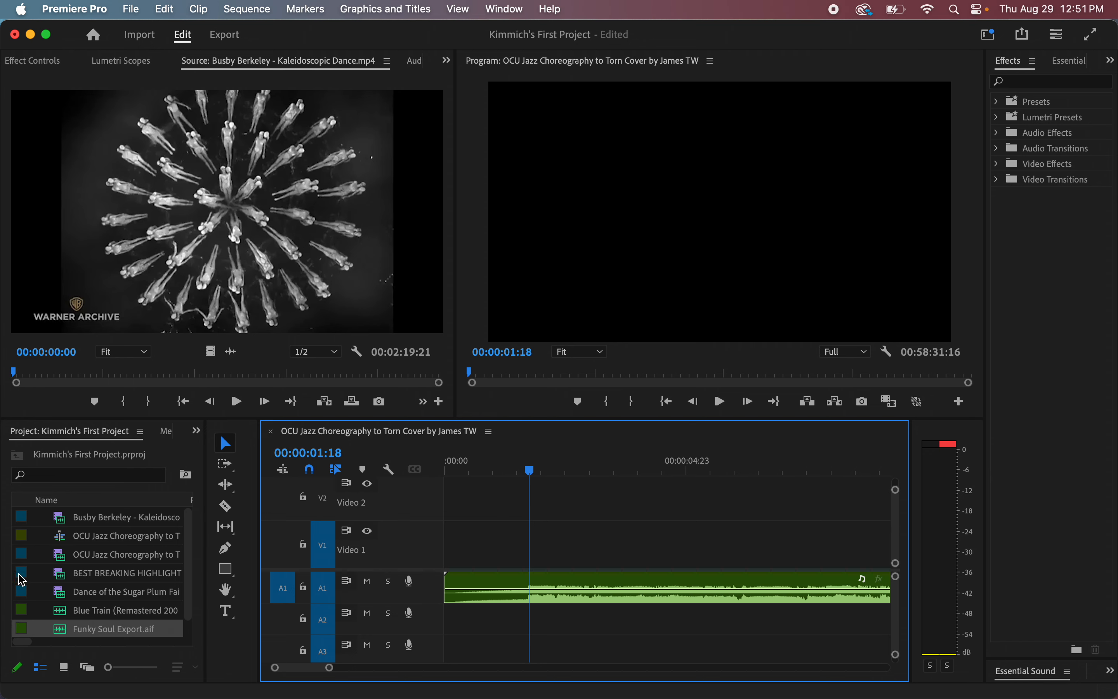
# Step: Mark an out point at 00:00:42:22 in the Busby Berkeley clip and place its video only on Video 1 at the playhead
pyautogui.doubleClick(29, 520)
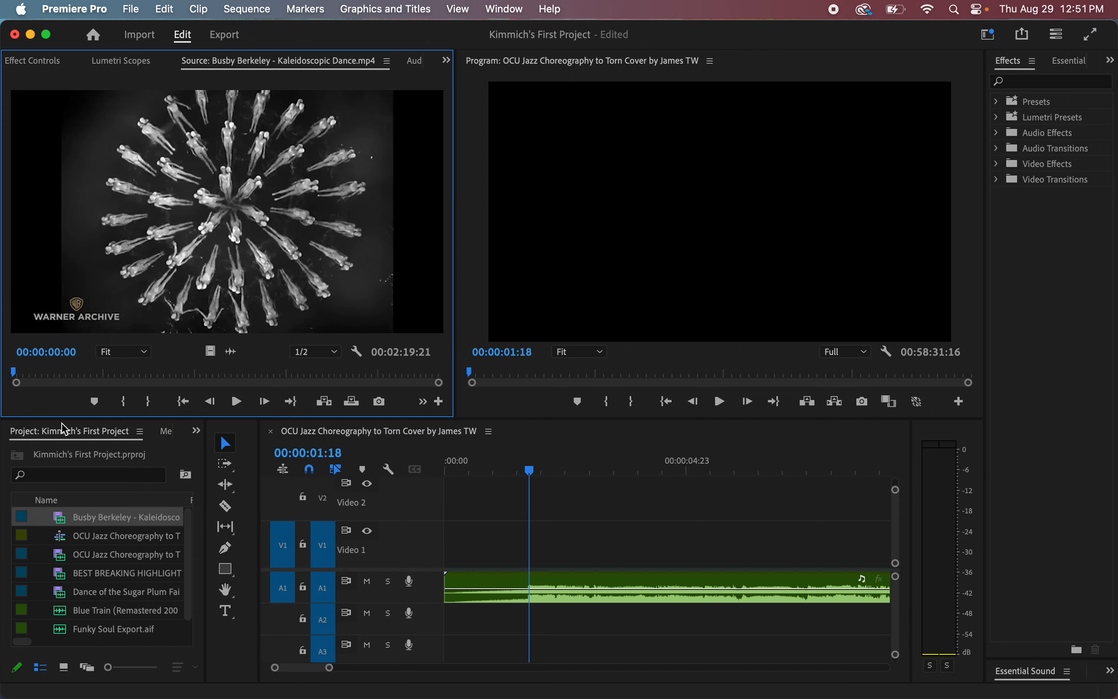
pyautogui.moveTo(89, 372); pyautogui.dragTo(146, 374)
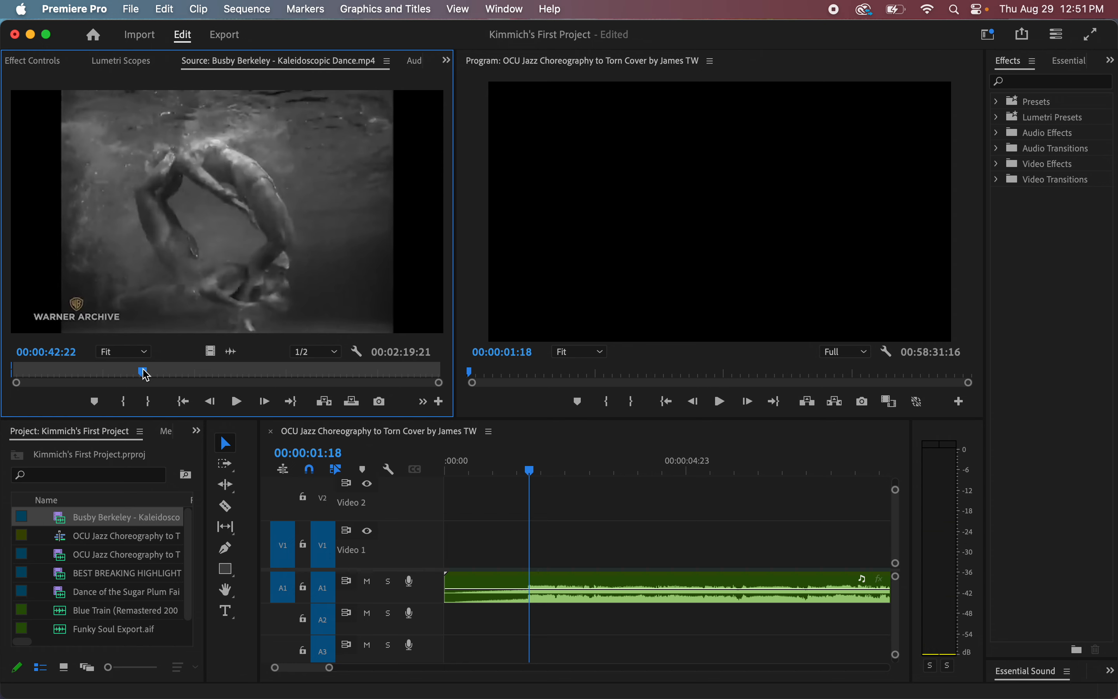
pyautogui.press('o')
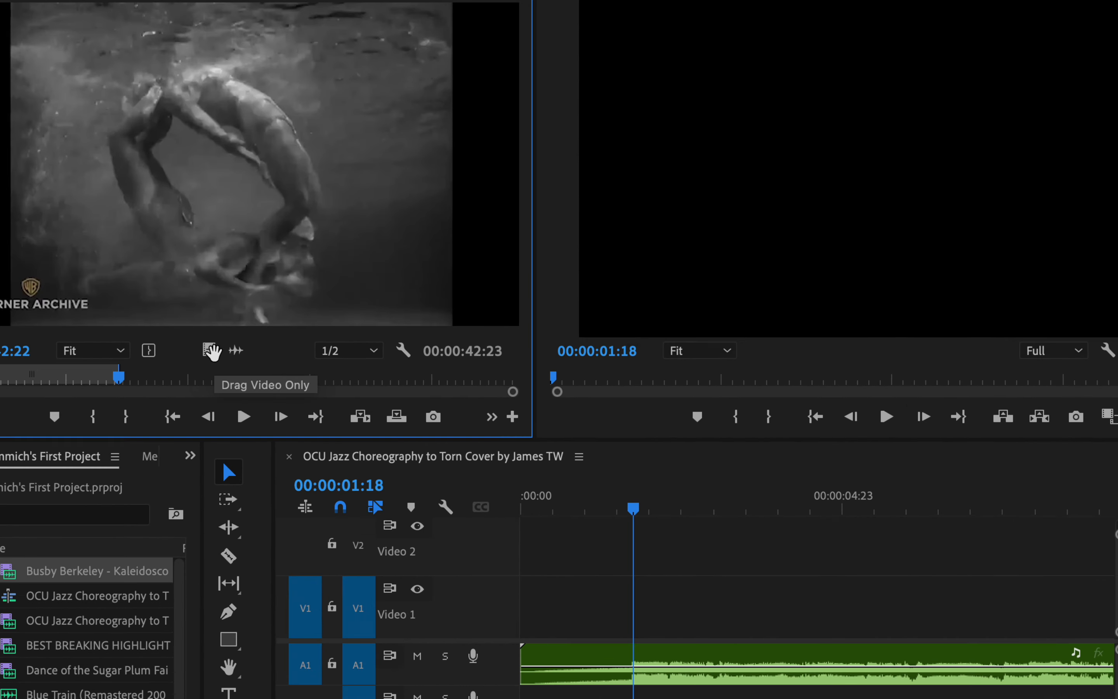
pyautogui.moveTo(211, 352); pyautogui.dragTo(678, 618)
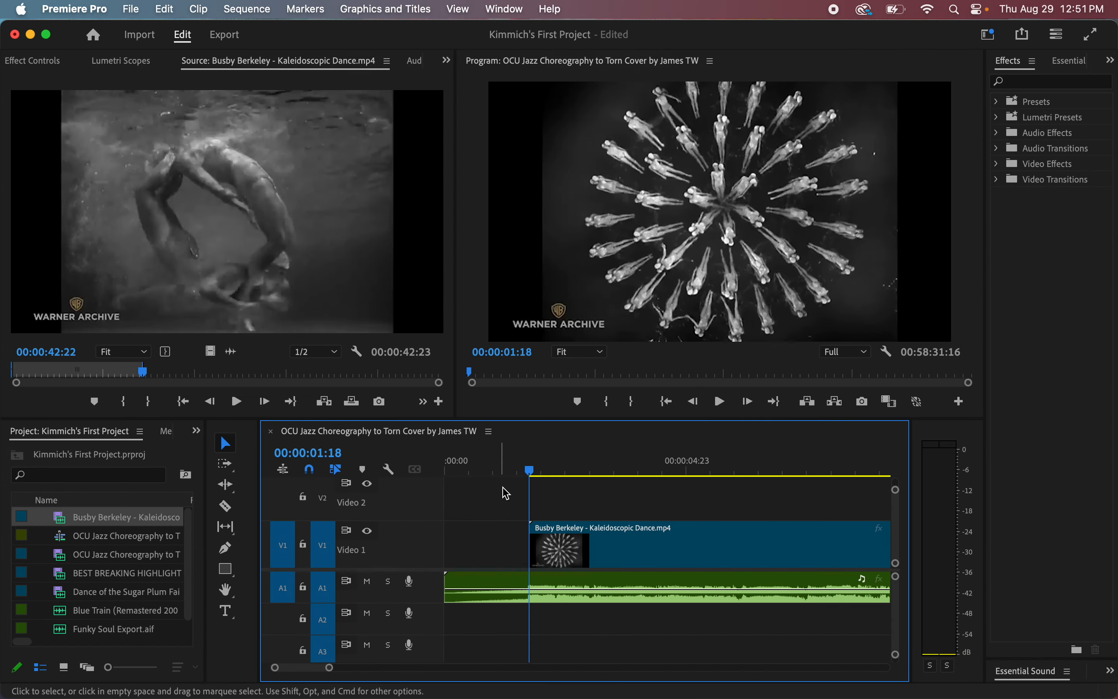
# Step: Play the sequence from the beginning to check how the Busby Berkeley clip fits the music
pyautogui.moveTo(532, 471); pyautogui.dragTo(362, 475)
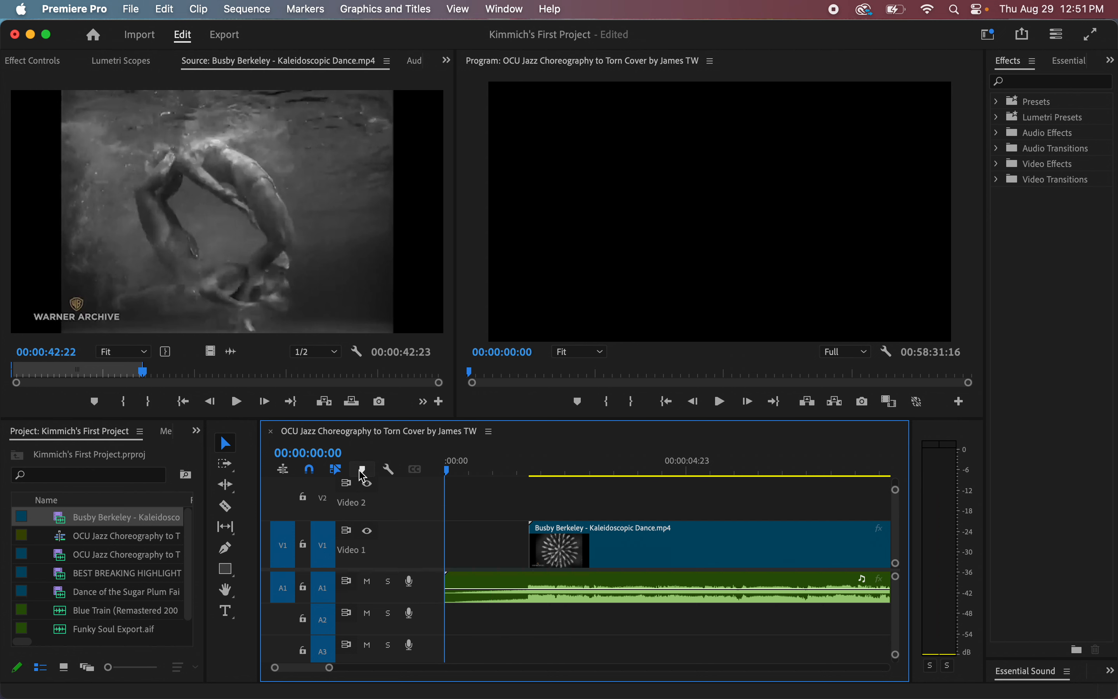
pyautogui.press('space')
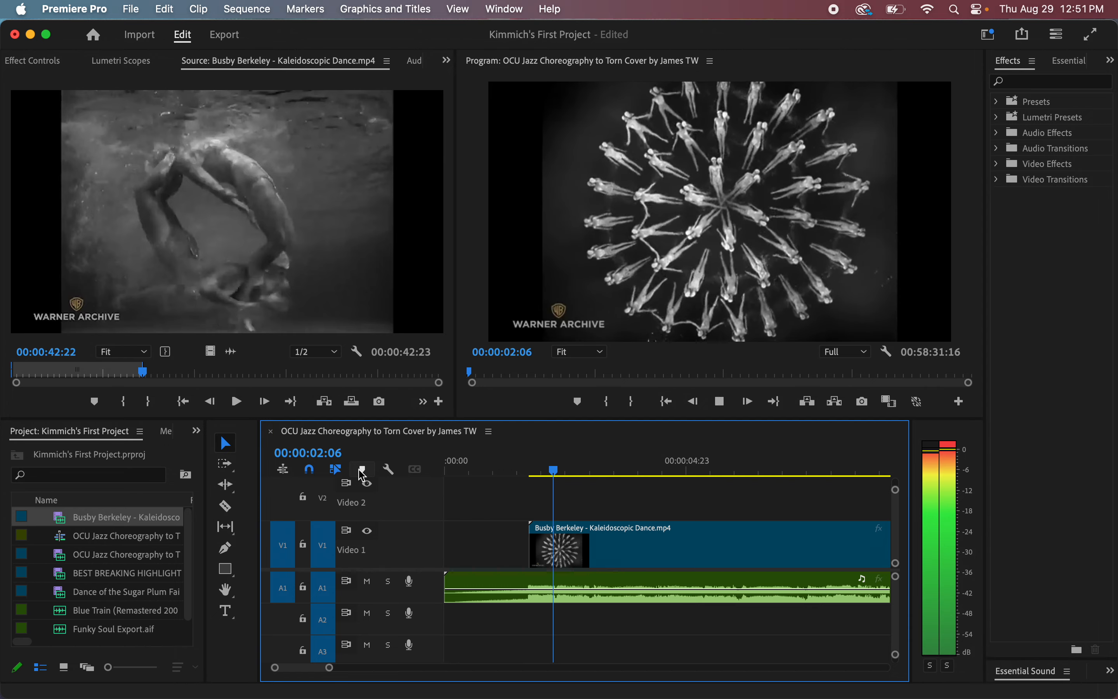
pyautogui.press('-')
pyautogui.press('-')
pyautogui.press('-')
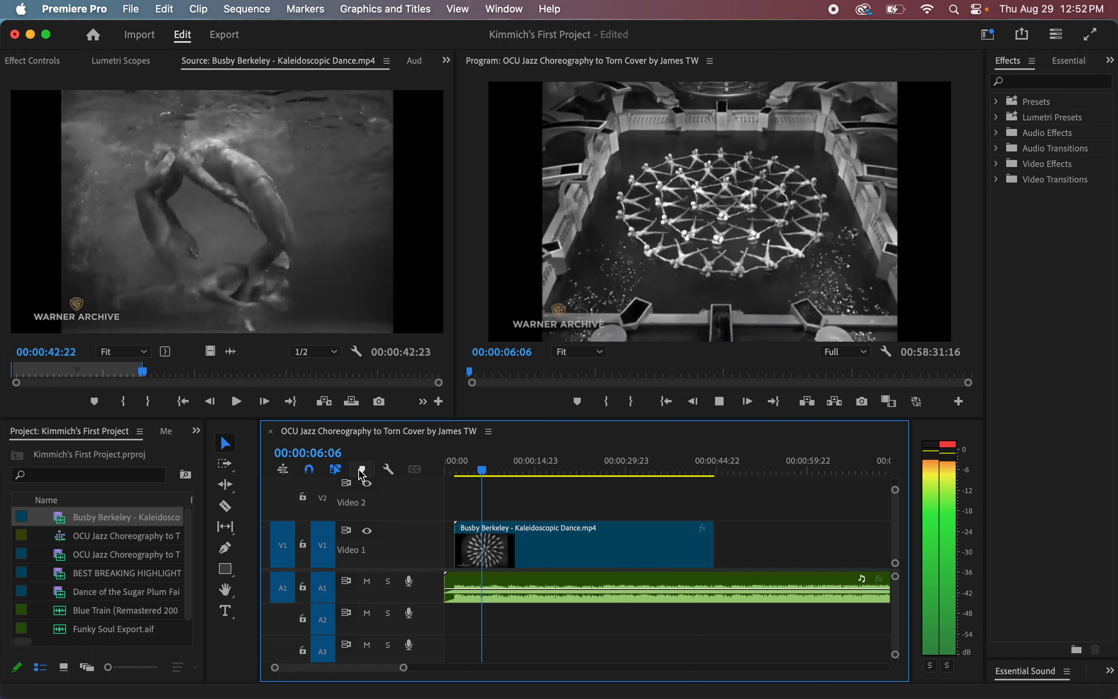
pyautogui.press('space')
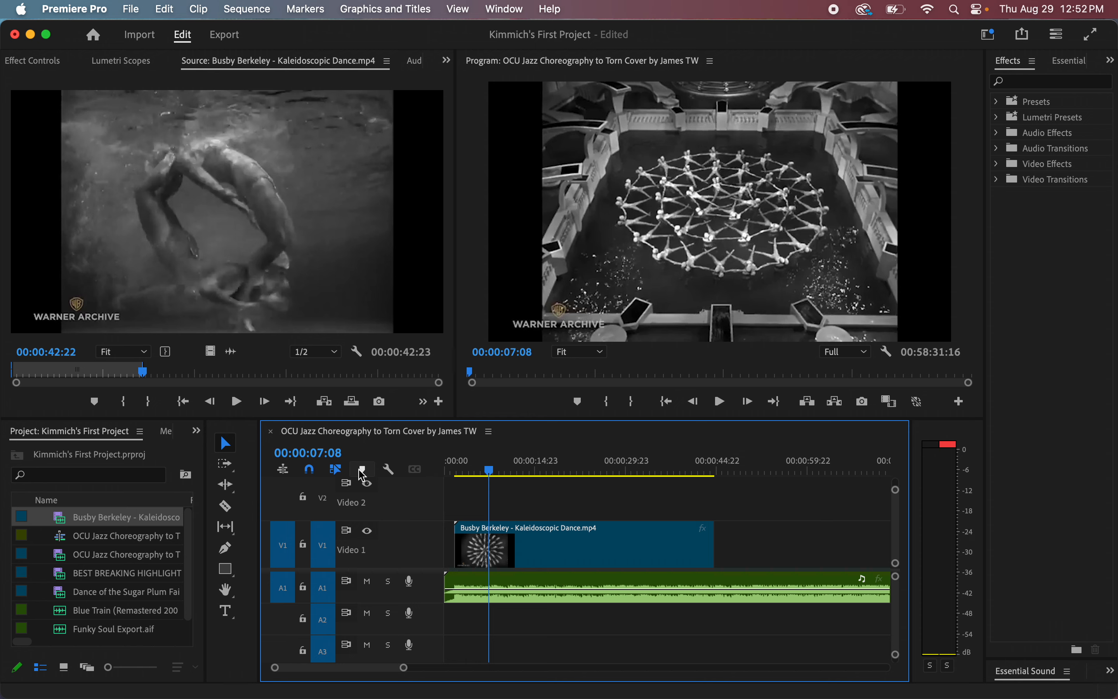
pyautogui.press('space')
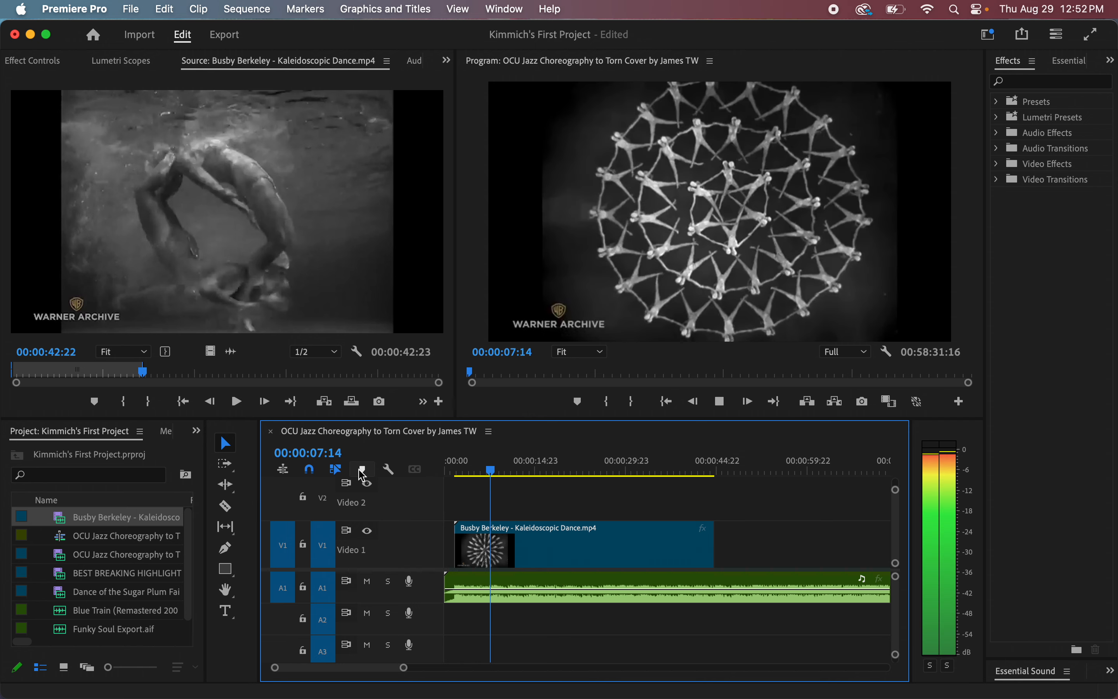
pyautogui.press('space')
pyautogui.press('space')
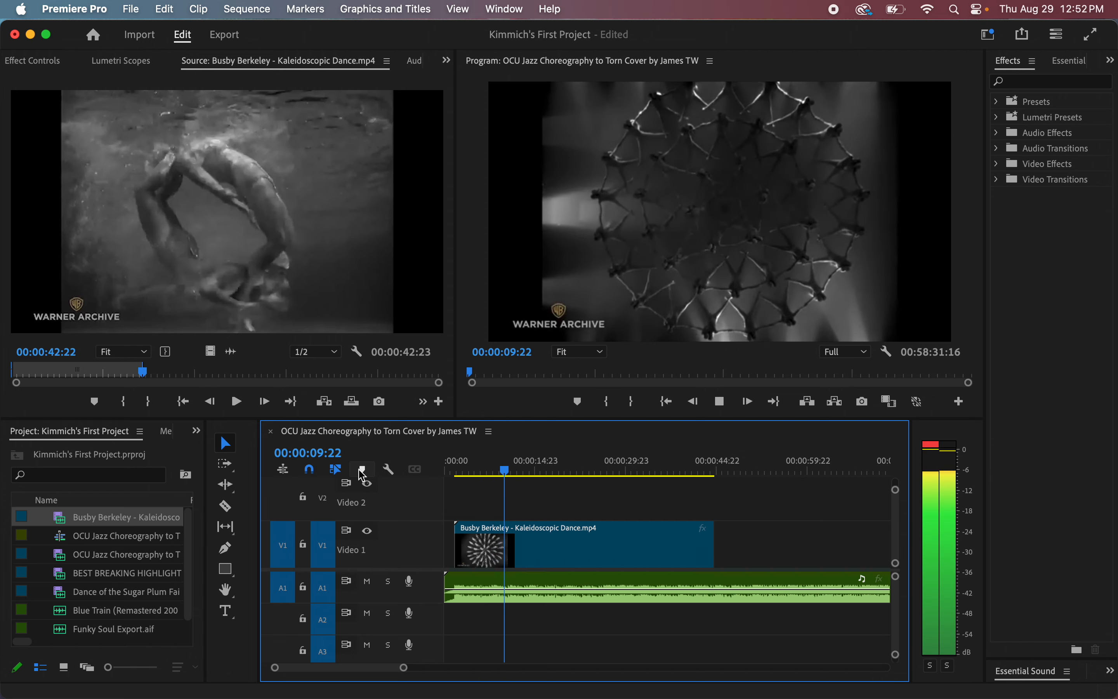
# Step: Play a later part of the Busby Berkeley clip and trim its end back to 00:00:26:14
pyautogui.moveTo(523, 471); pyautogui.dragTo(584, 477)
pyautogui.press('space')
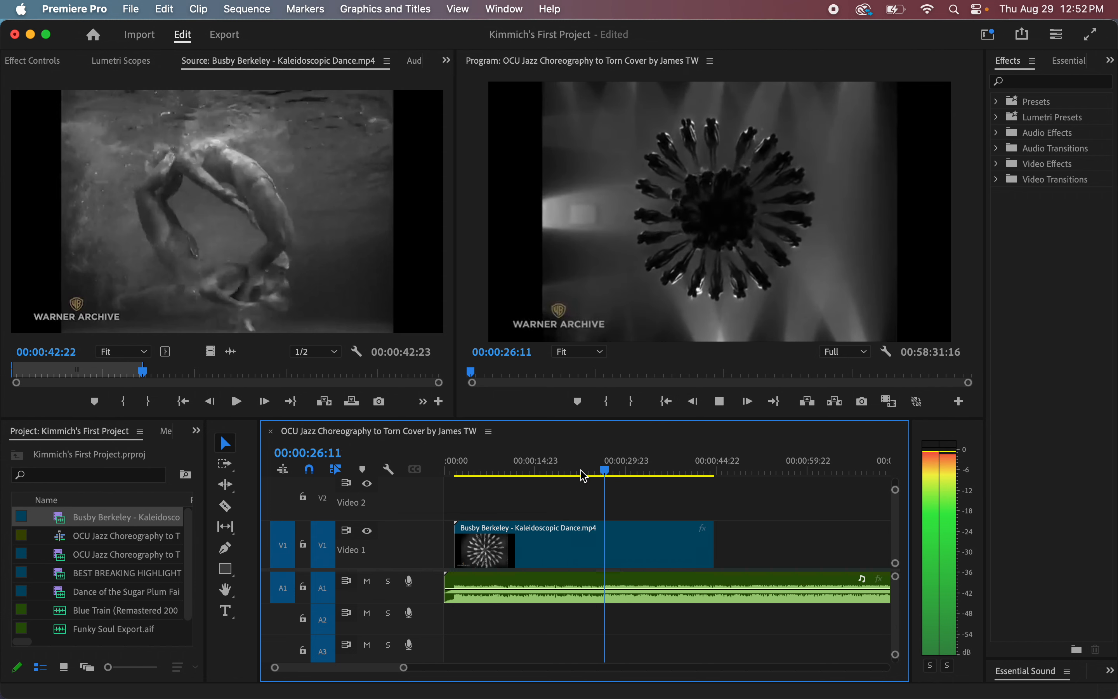
pyautogui.press('space')
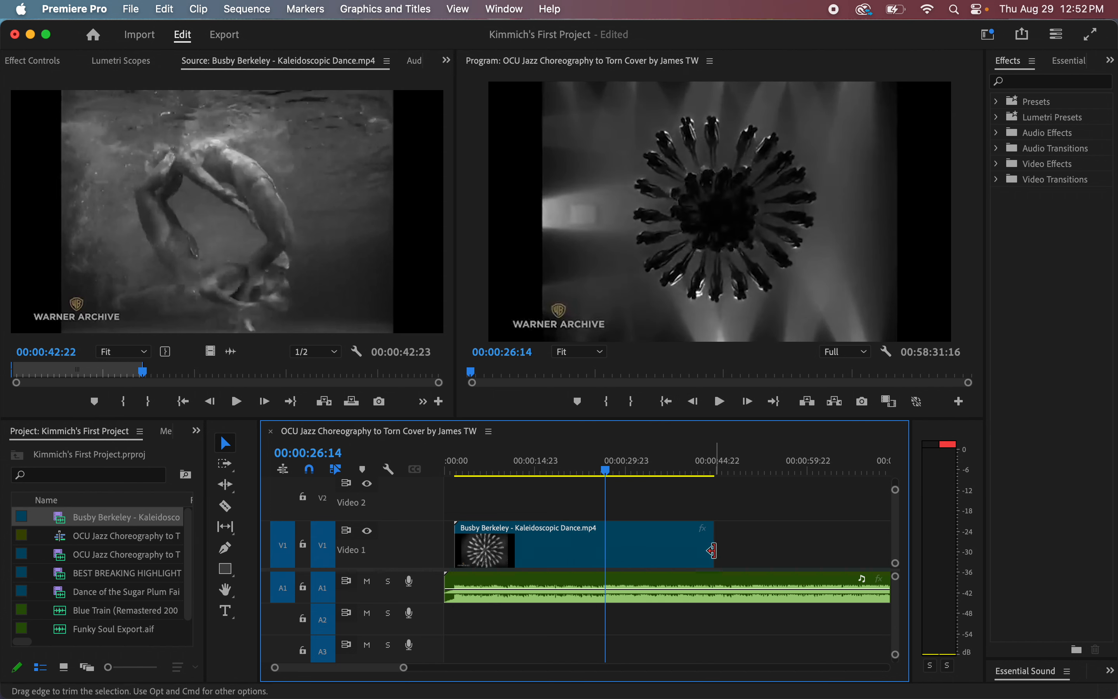
pyautogui.moveTo(713, 550); pyautogui.dragTo(606, 547)
# Step: Replay the ending of the Busby Berkeley clip and trim its end slightly earlier, to about 00:00:25:21
pyautogui.moveTo(606, 475); pyautogui.dragTo(589, 475)
pyautogui.press('=')
pyautogui.press('space')
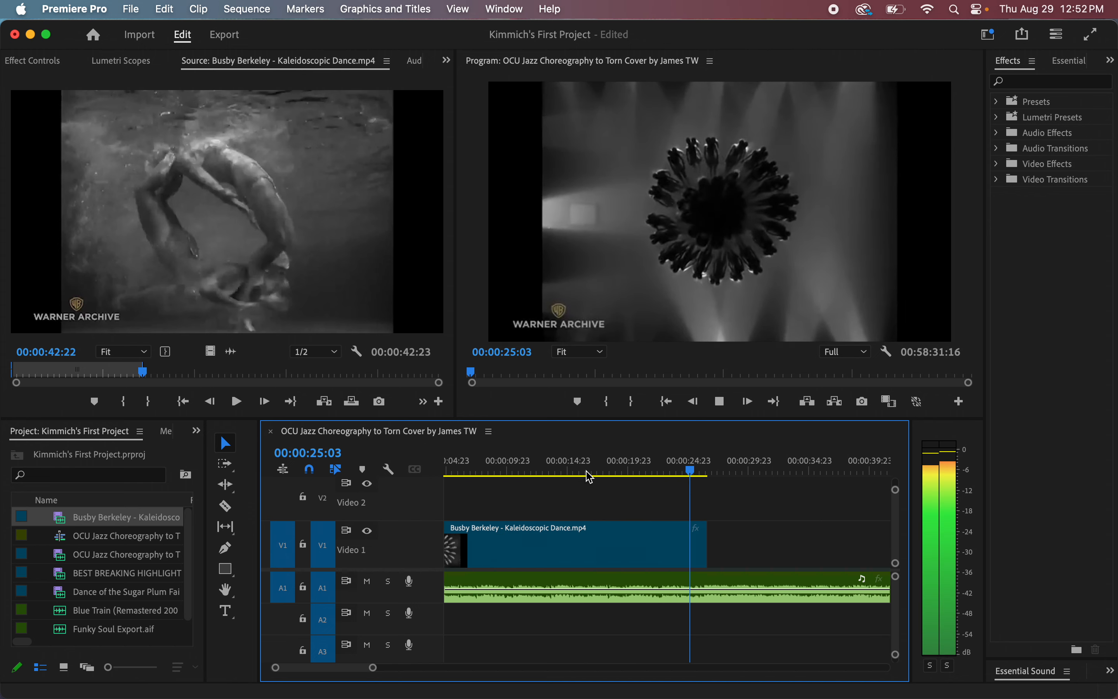
pyautogui.press('space')
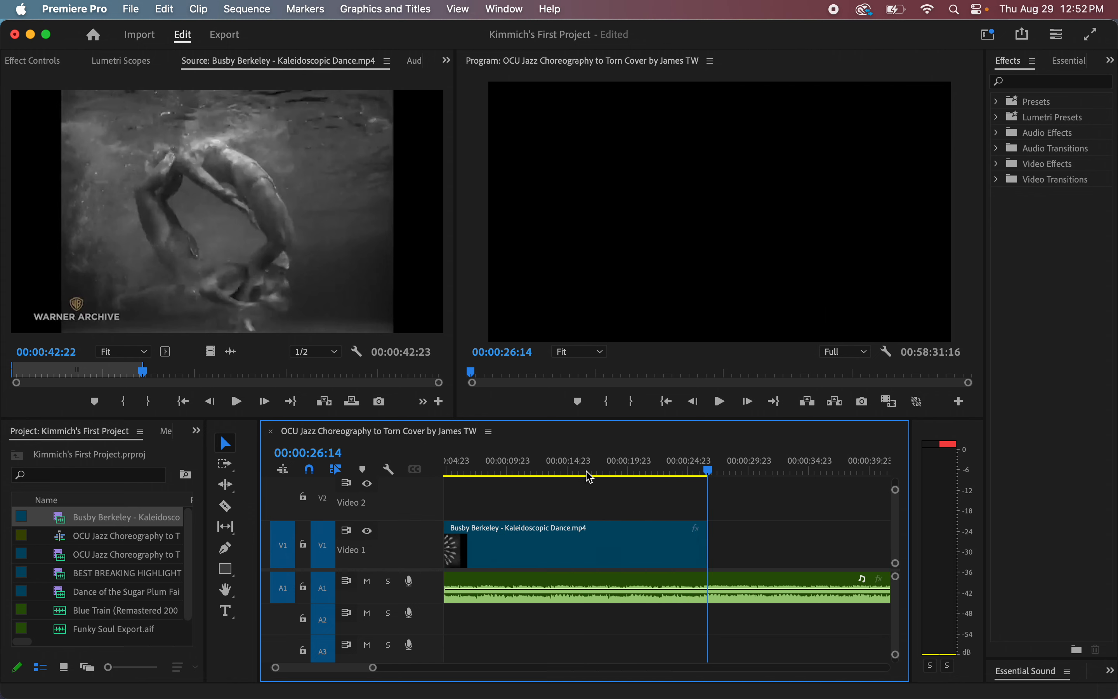
pyautogui.moveTo(705, 543); pyautogui.dragTo(697, 543)
# Step: Mark a 00:00:04:08 range from 00:00:37:11 in the OCU Jazz Choreography source clip and place its video only directly after the Busby Berkeley clip
pyautogui.doubleClick(27, 555)
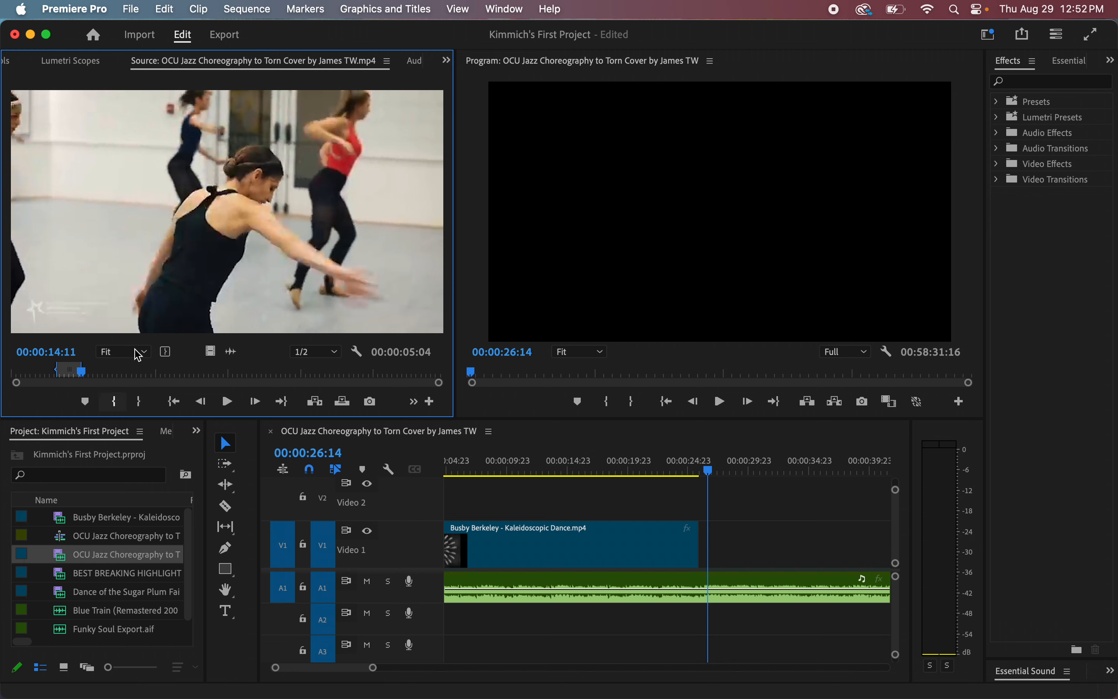
pyautogui.moveTo(144, 372); pyautogui.dragTo(195, 374)
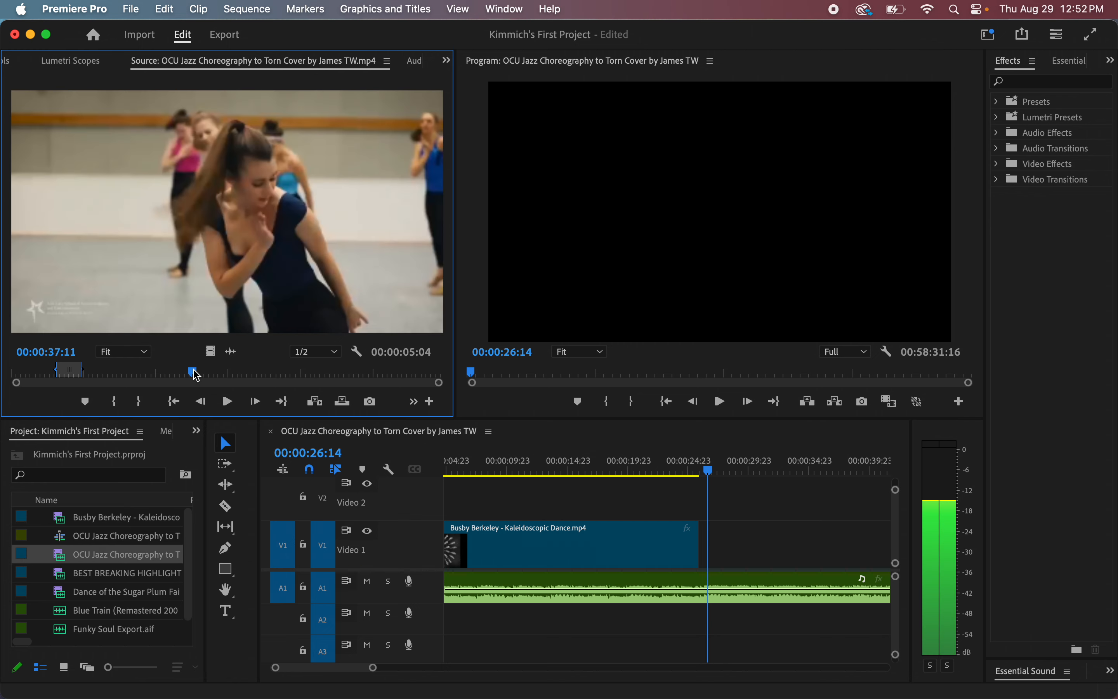
pyautogui.press('i')
pyautogui.press('space')
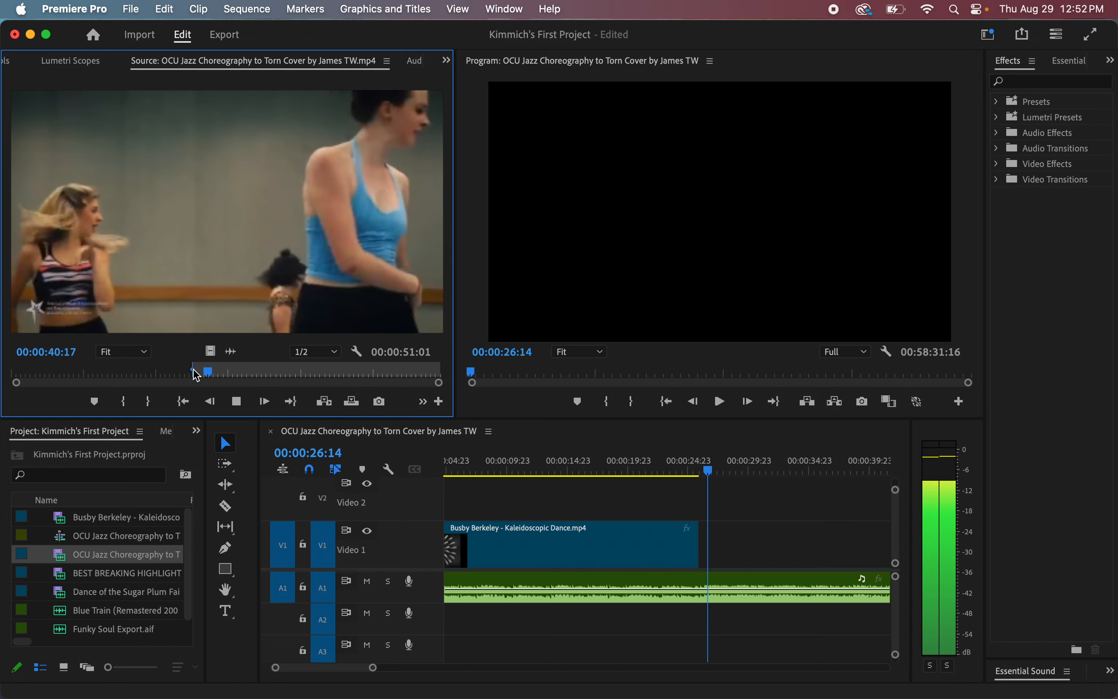
pyautogui.press('space')
pyautogui.press('space')
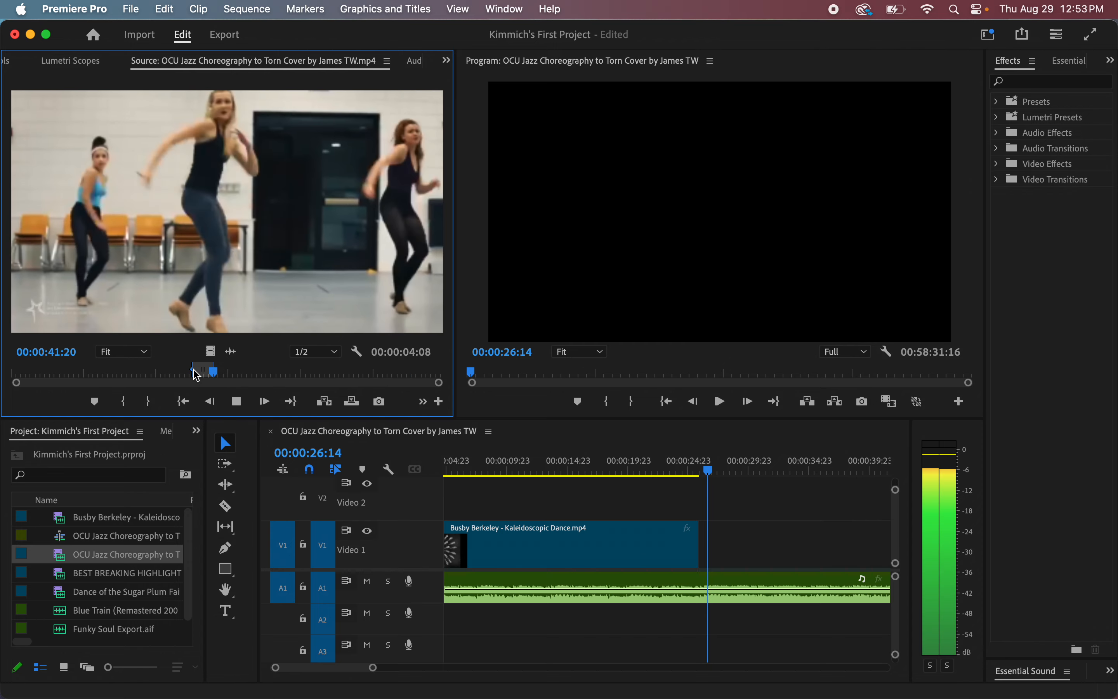
pyautogui.press('o')
pyautogui.press('space')
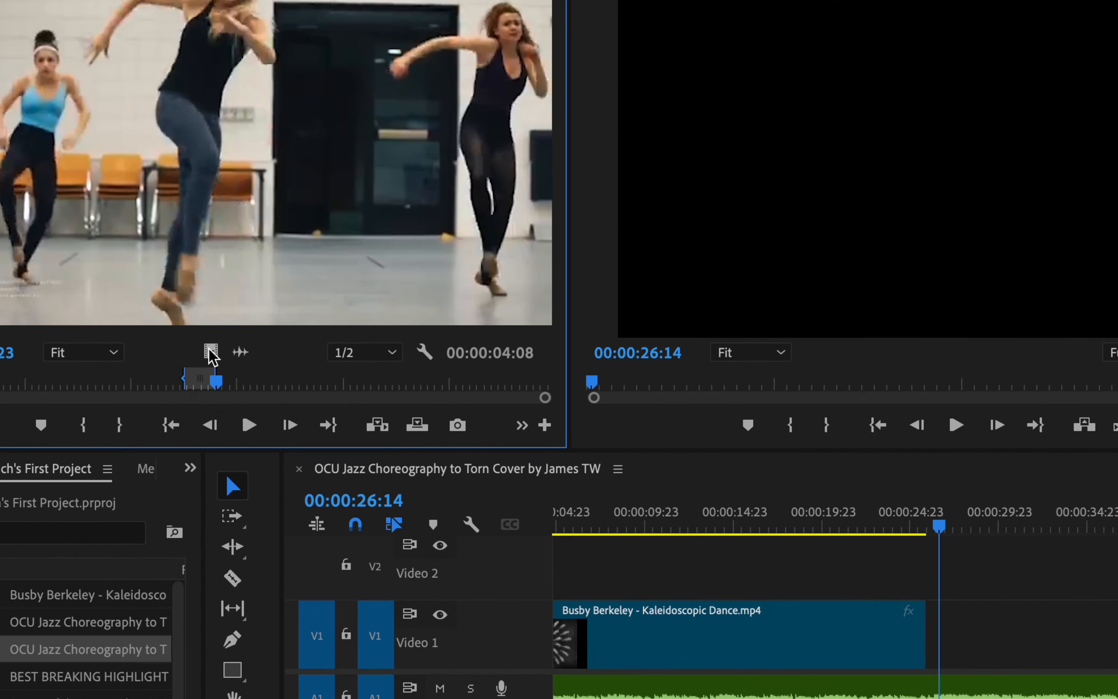
pyautogui.moveTo(210, 356); pyautogui.dragTo(926, 629)
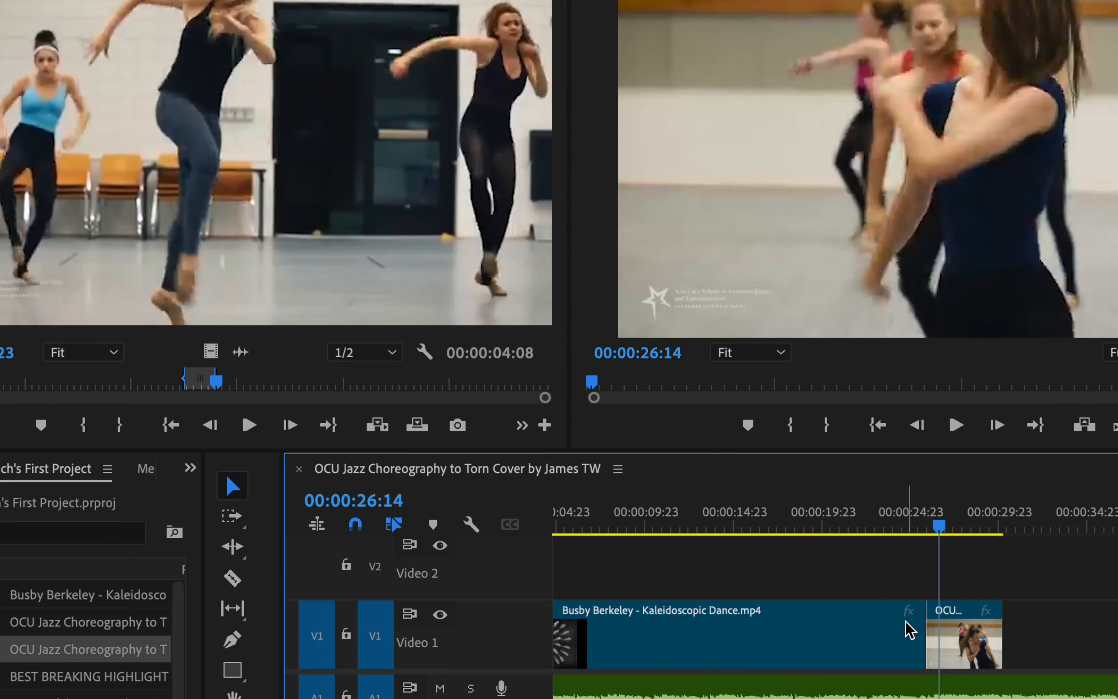
# Step: Play across the cut between the Busby Berkeley and OCU Jazz clips, starting before it at 00:00:22:10, to check its timing
pyautogui.click(866, 517)
pyautogui.press('-')
pyautogui.press('-')
pyautogui.press('-')
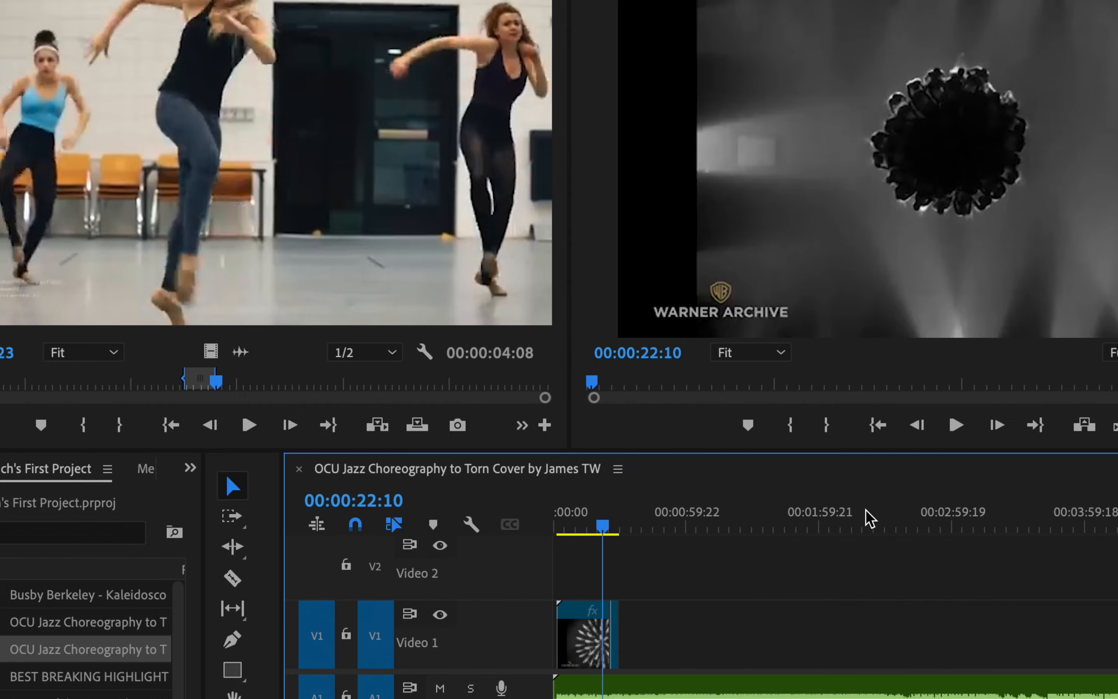
pyautogui.press('=')
pyautogui.press('=')
pyautogui.press('=')
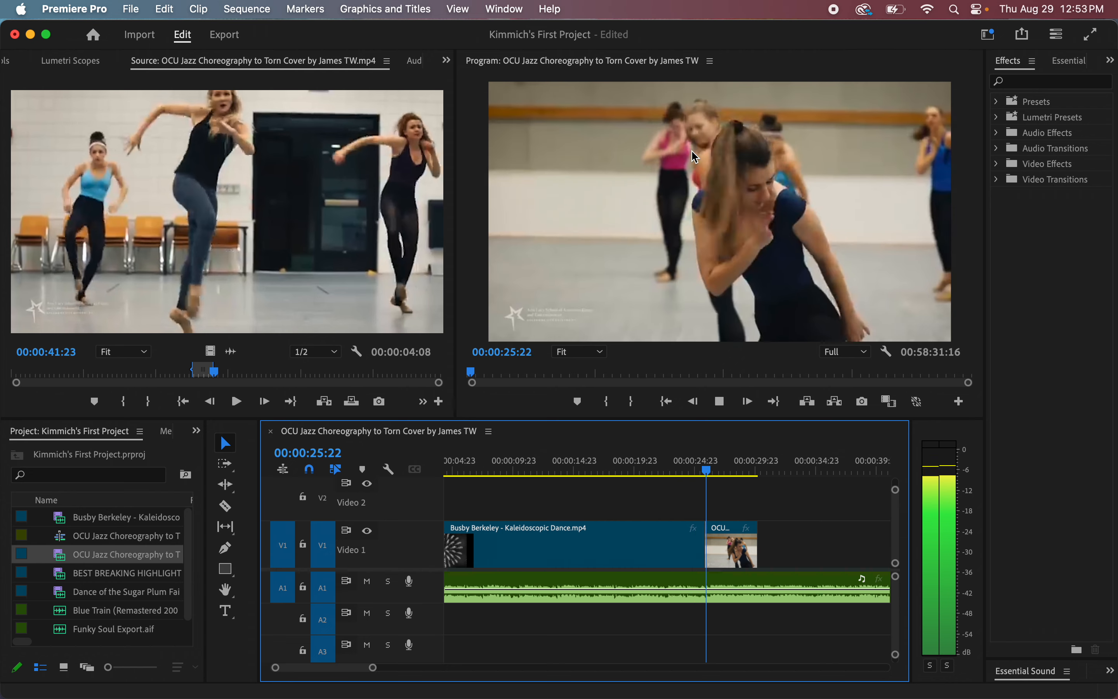
pyautogui.press('space')
# Step: Enlarge the video and audio track heights around the cut so the clip thumbnails and music waveform can be examined
pyautogui.press('super+equal')
pyautogui.press('super+equal')
pyautogui.press('super+equal')
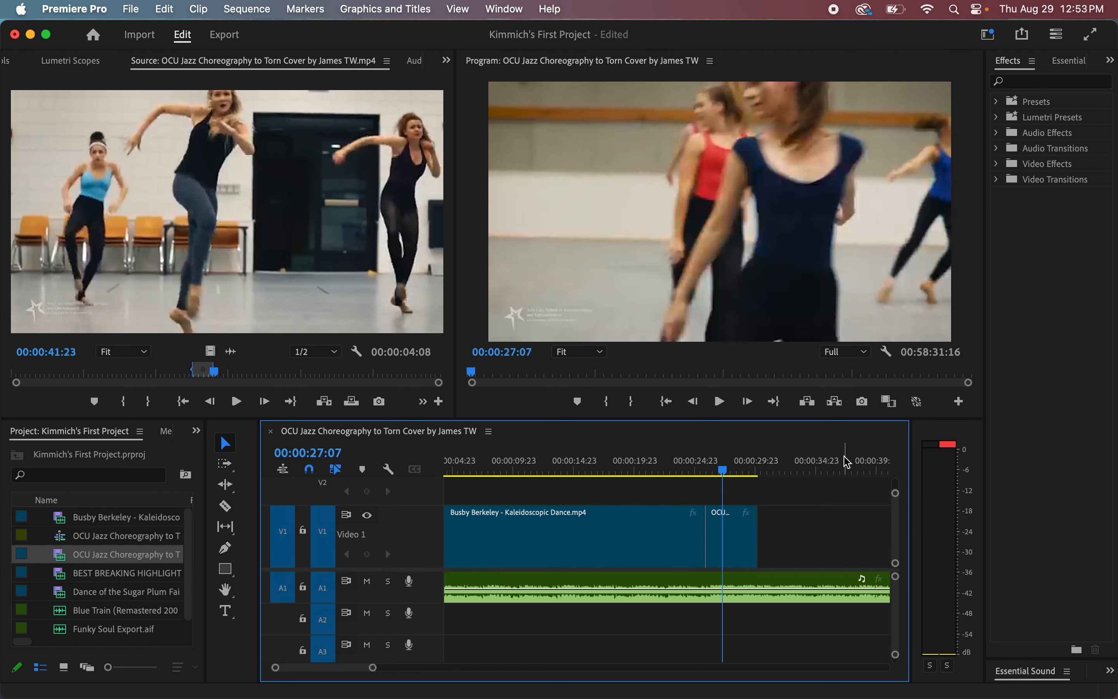
pyautogui.press('=')
pyautogui.press('=')
pyautogui.press('=')
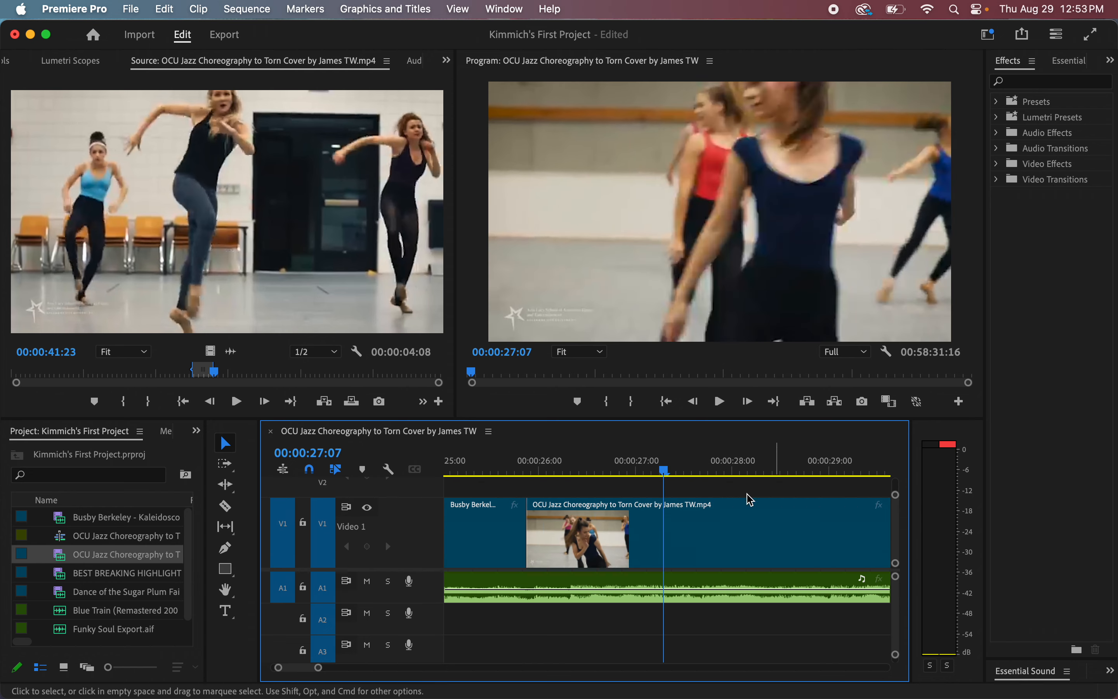
pyautogui.hotkey('alt', '=')
pyautogui.hotkey('alt', '=')
pyautogui.hotkey('alt', '=')
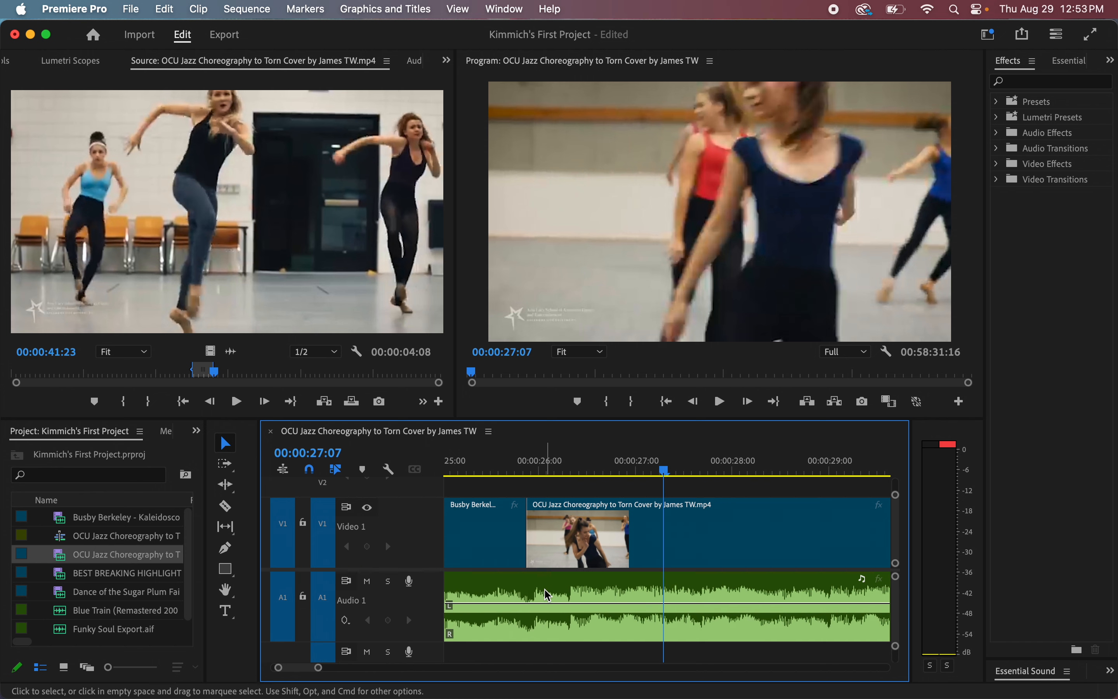
# Step: Shift the OCU Jazz clip about two frames later, with the Busby Berkeley clip extended to meet it
pyautogui.click(562, 547)
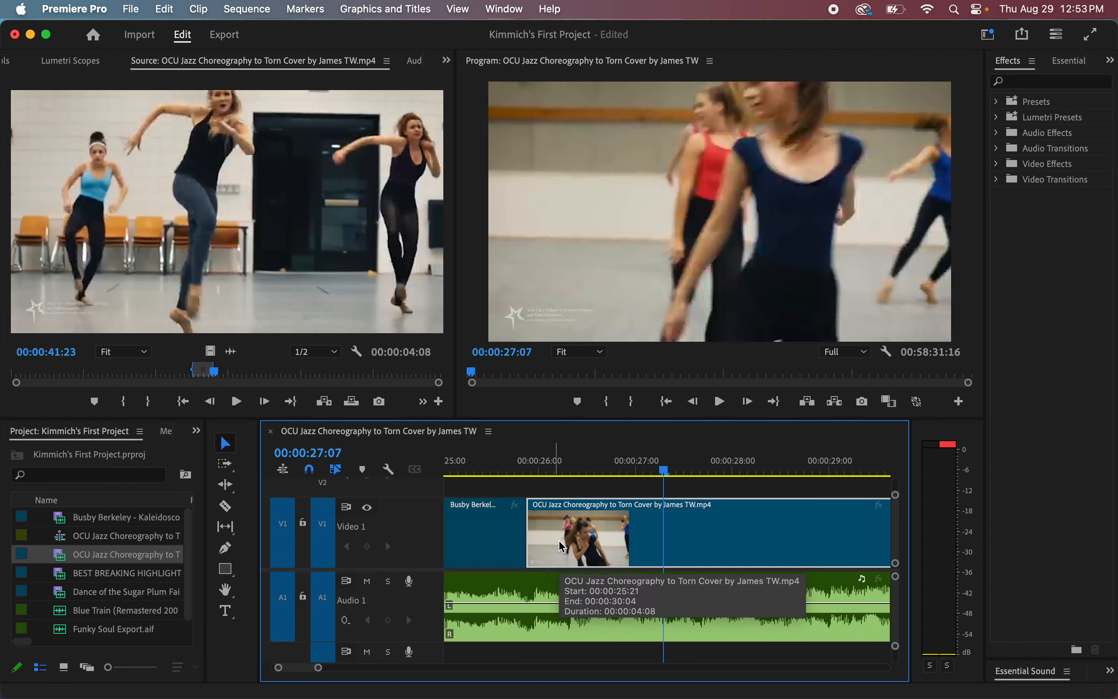
pyautogui.moveTo(562, 546)
pyautogui.mouseDown()
pyautogui.moveTo(578, 546)
pyautogui.moveTo(527, 537)
pyautogui.moveTo(565, 538)
pyautogui.mouseUp()
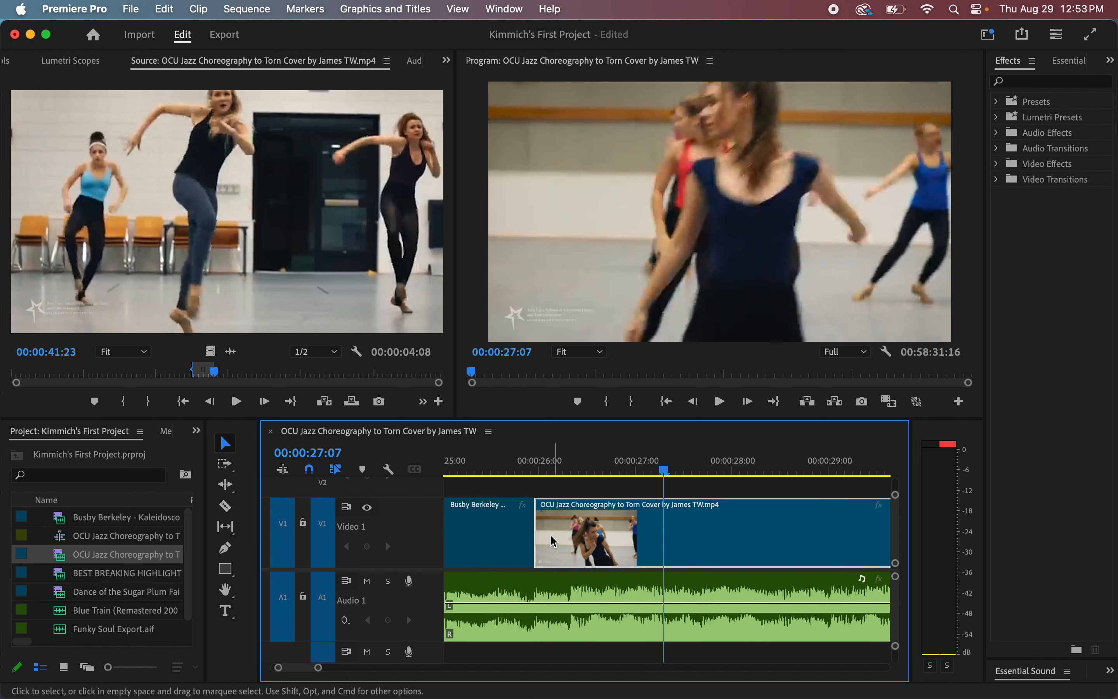
# Step: Play the Busby Berkeley to OCU Jazz cut, and shift the OCU Jazz clip about seven frames later with the Busby Berkeley clip extended to meet it
pyautogui.click(466, 471)
pyautogui.press('-')
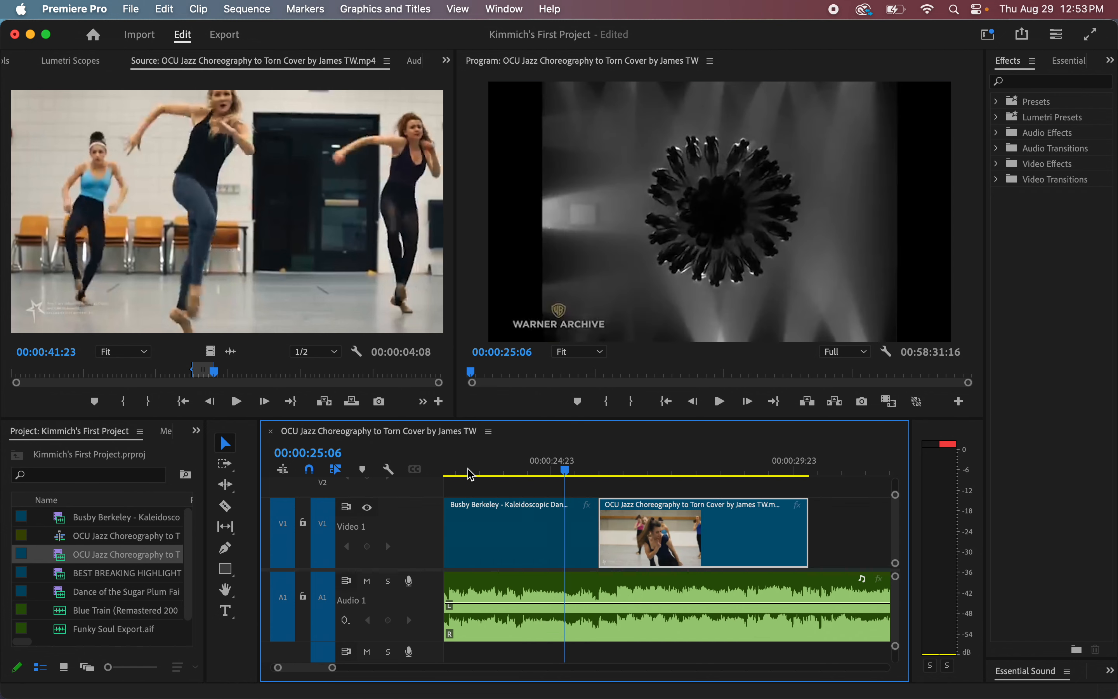
pyautogui.click(547, 472)
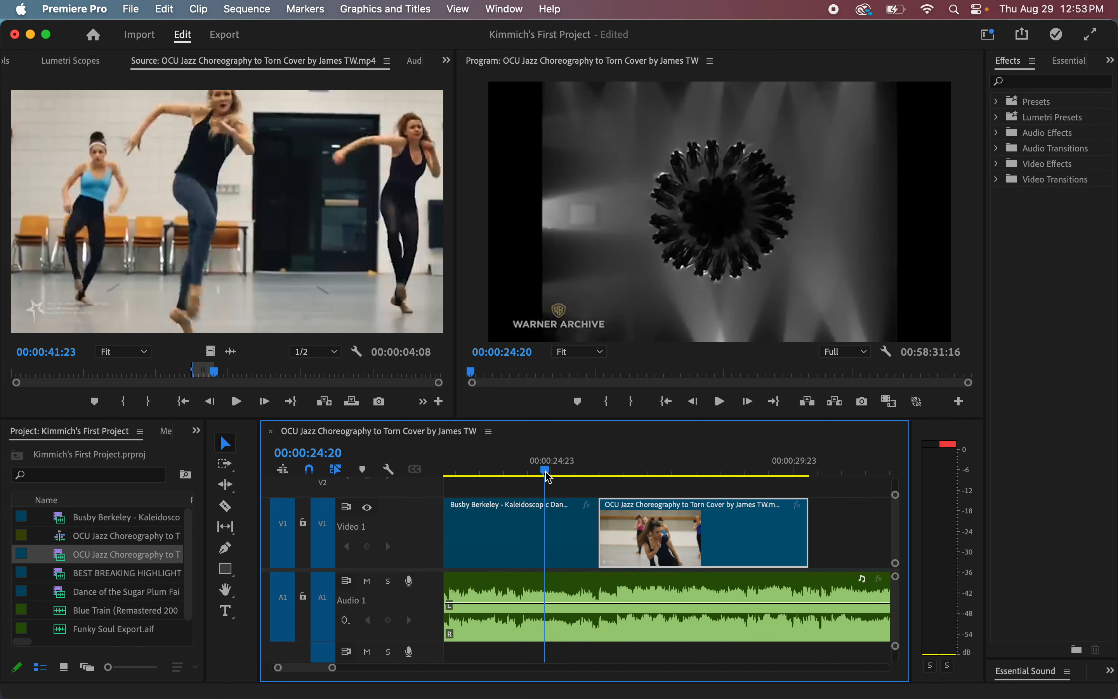
pyautogui.press('space')
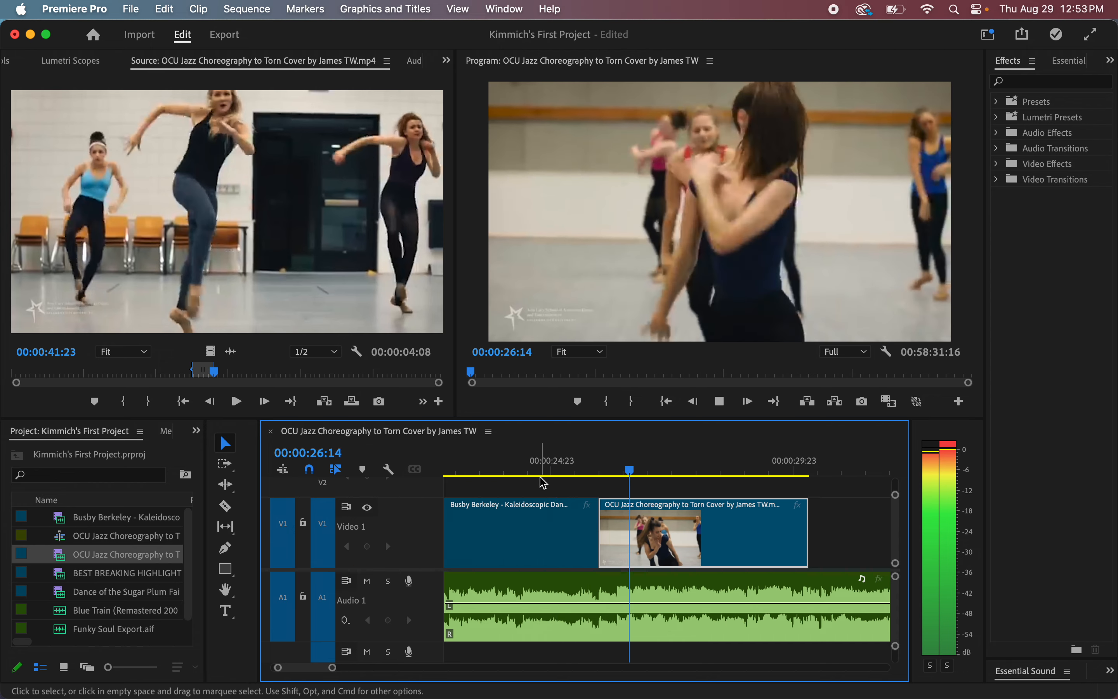
pyautogui.moveTo(657, 534); pyautogui.dragTo(673, 536)
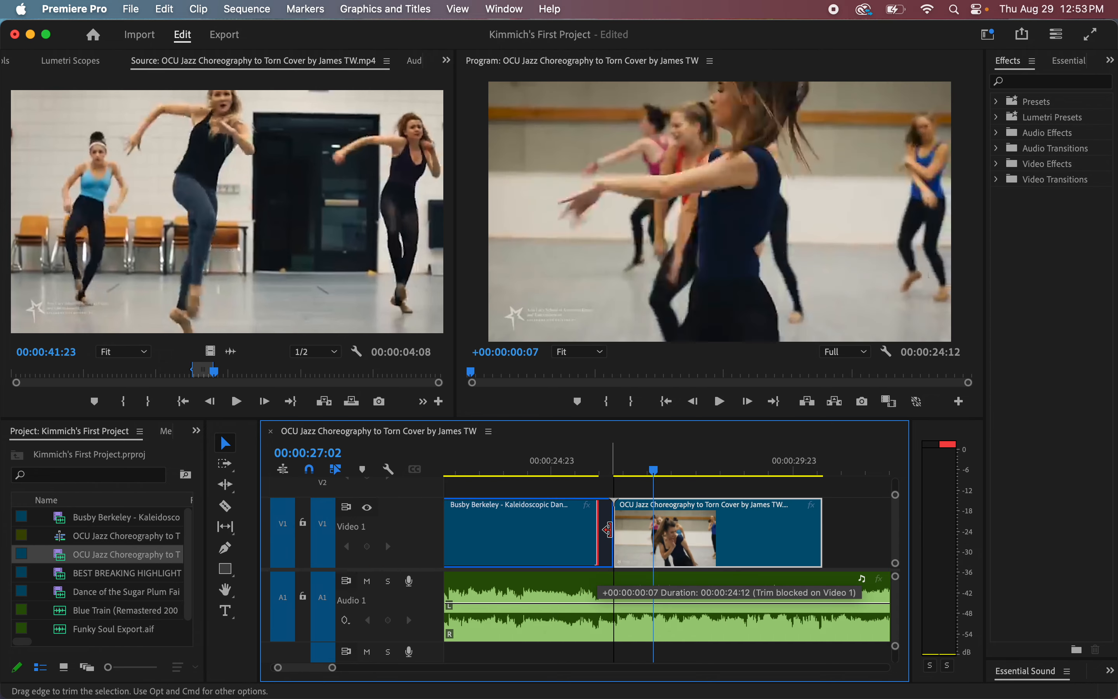
# Step: Play across the adjusted Busby Berkeley to OCU Jazz cut twice, continuing almost to the end of the OCU Jazz clip
pyautogui.click(489, 472)
pyautogui.press('space')
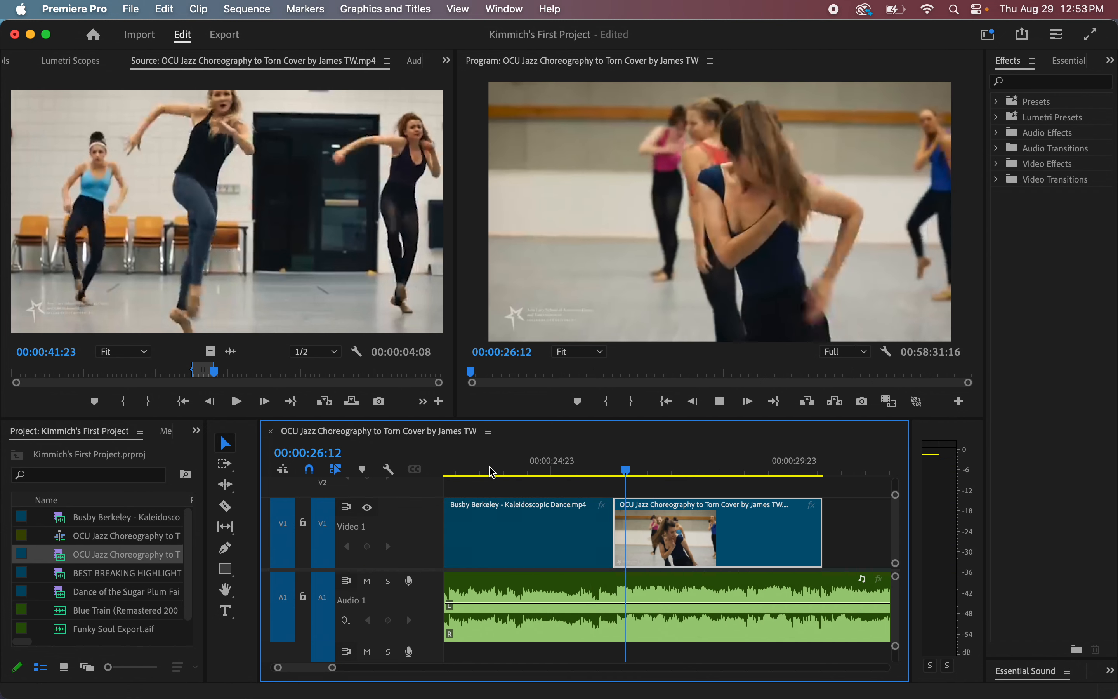
pyautogui.press('space')
pyautogui.click(527, 470)
pyautogui.press('space')
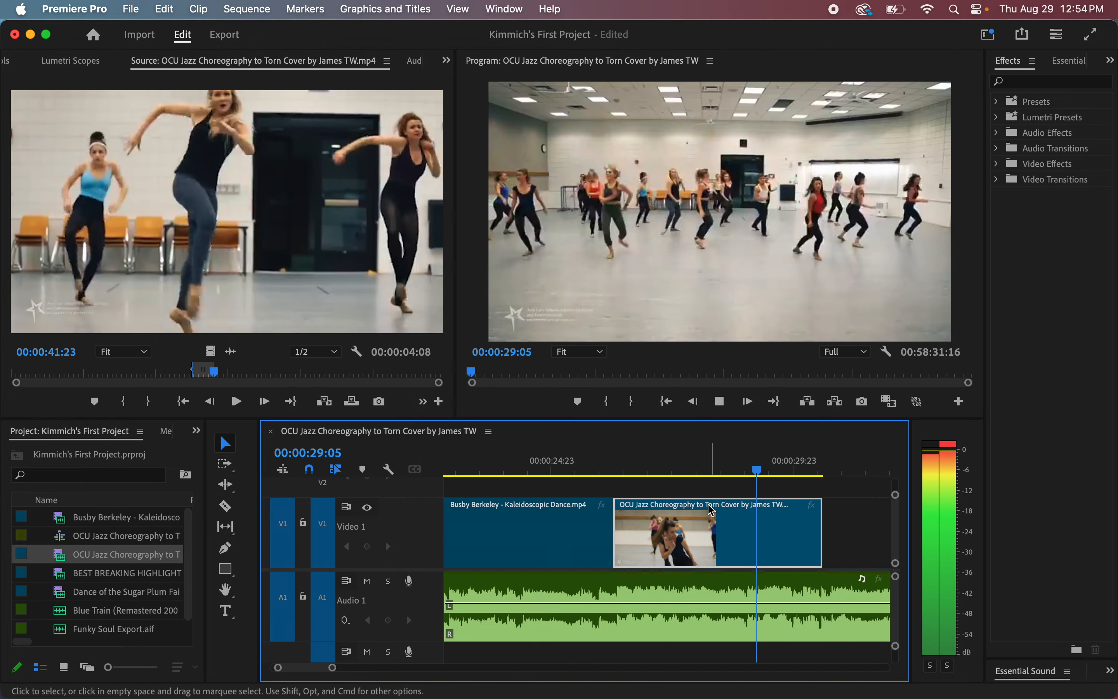
pyautogui.press('space')
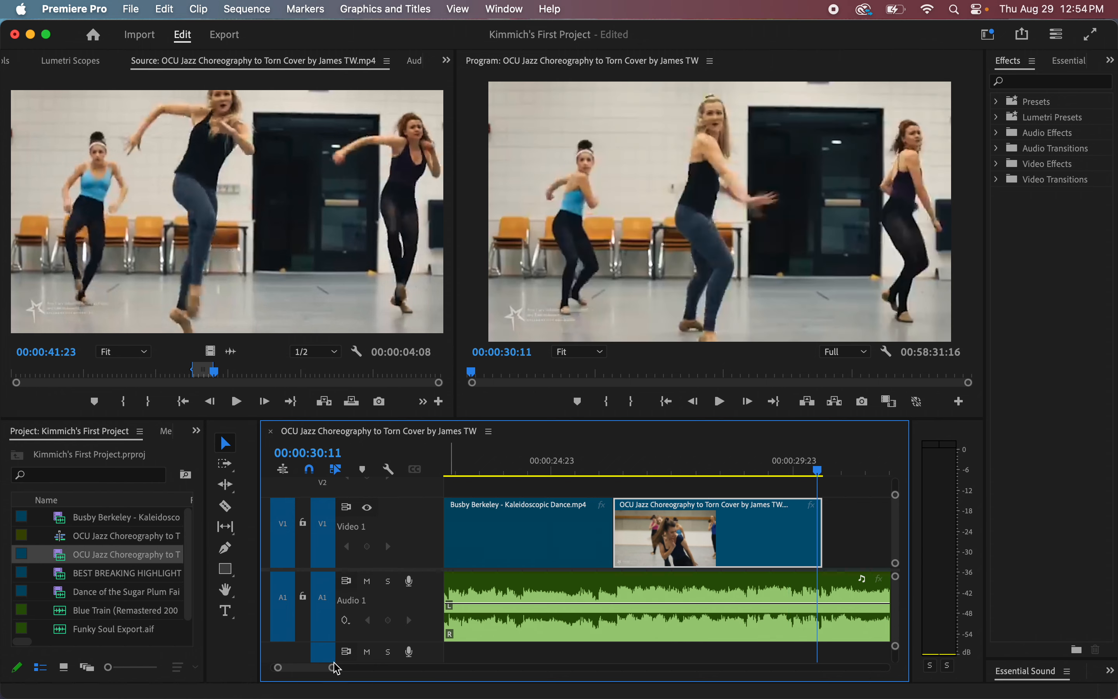
# Step: Mark a 00:01:11:20 range from 00:05:00:01 in the BEST BREAKING HIGHLIGHTS source clip and place its video only directly after the OCU Jazz clip
pyautogui.moveTo(334, 667); pyautogui.dragTo(358, 667)
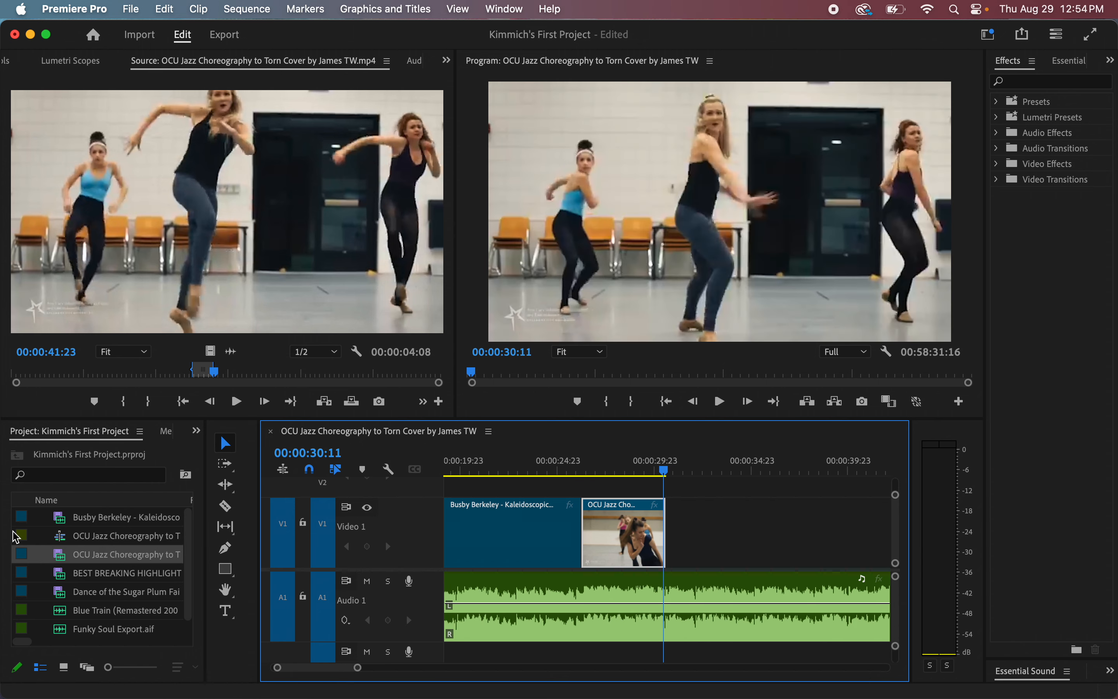
pyautogui.click(22, 577)
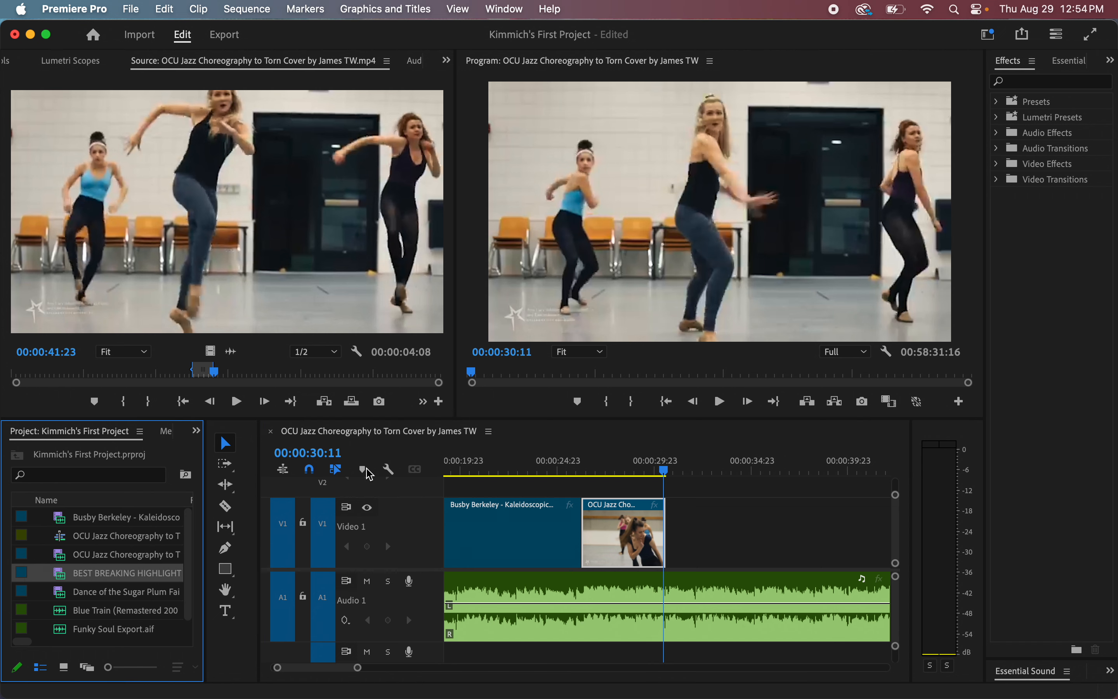
pyautogui.doubleClick(48, 579)
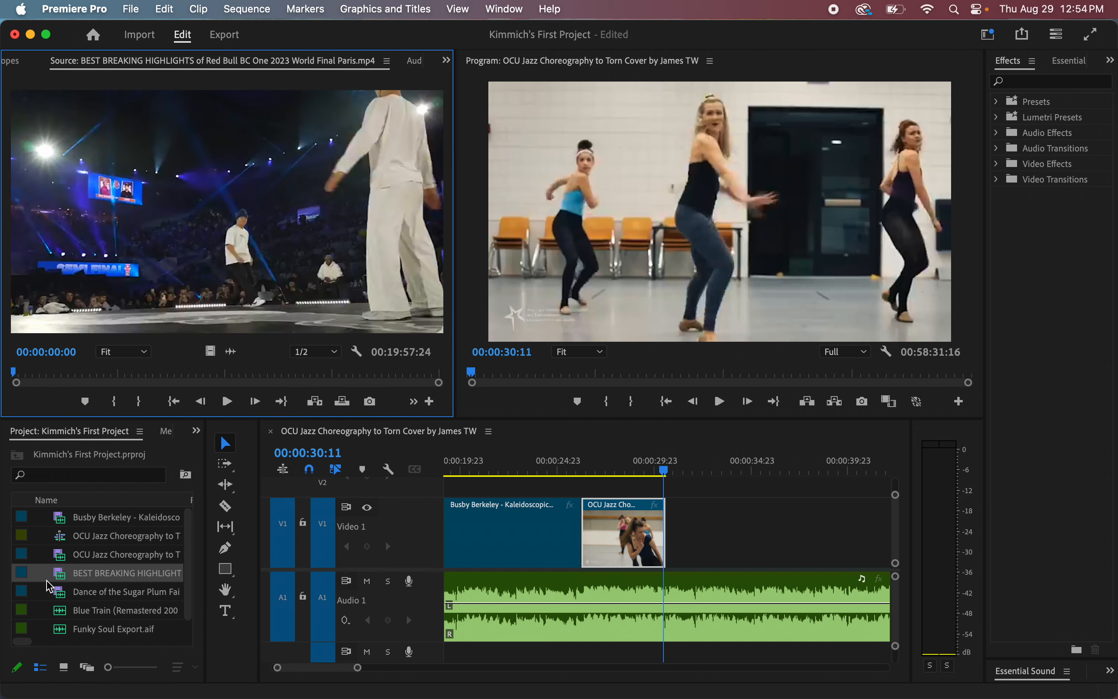
pyautogui.click(120, 375)
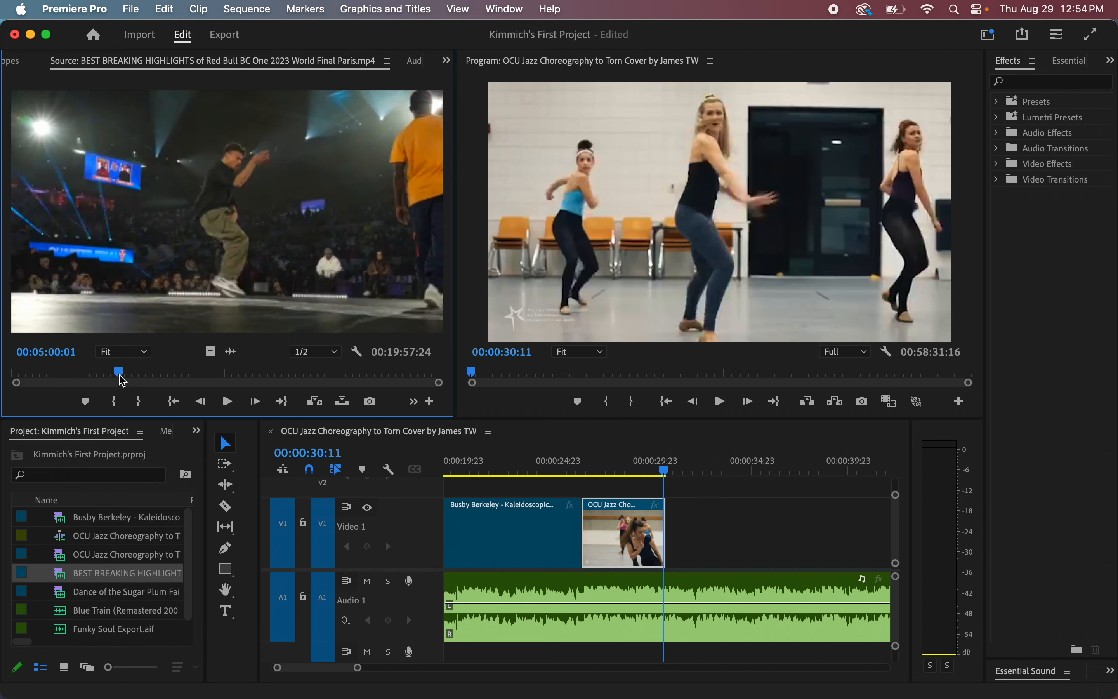
pyautogui.press('i')
pyautogui.press('space')
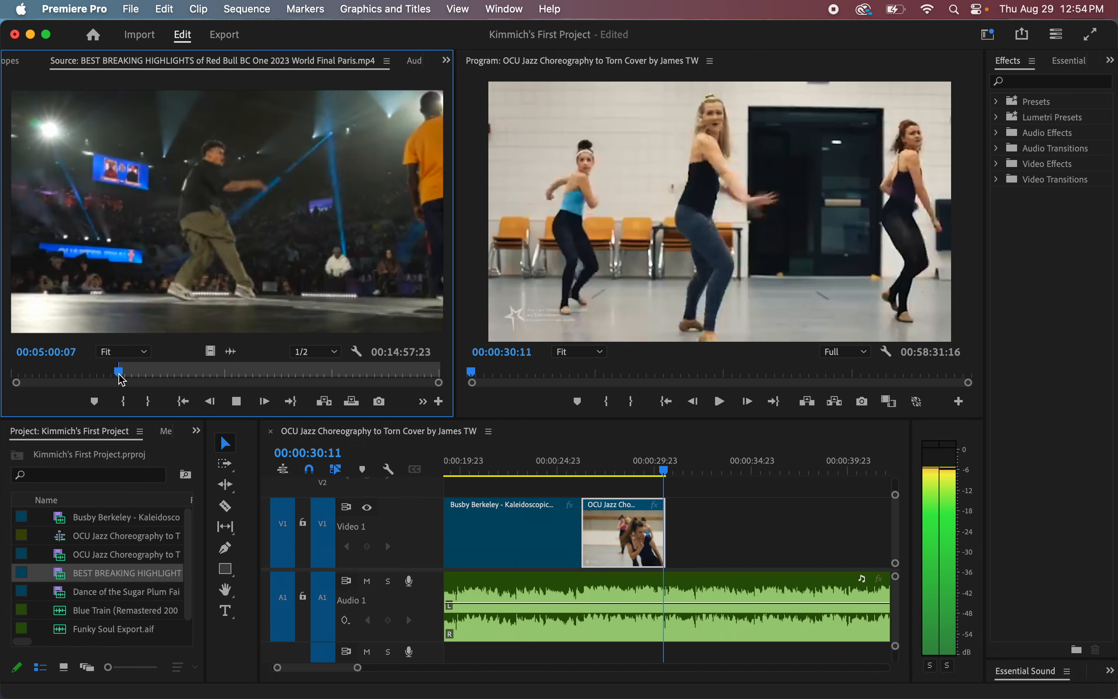
pyautogui.click(146, 370)
pyautogui.press('o')
pyautogui.press('space')
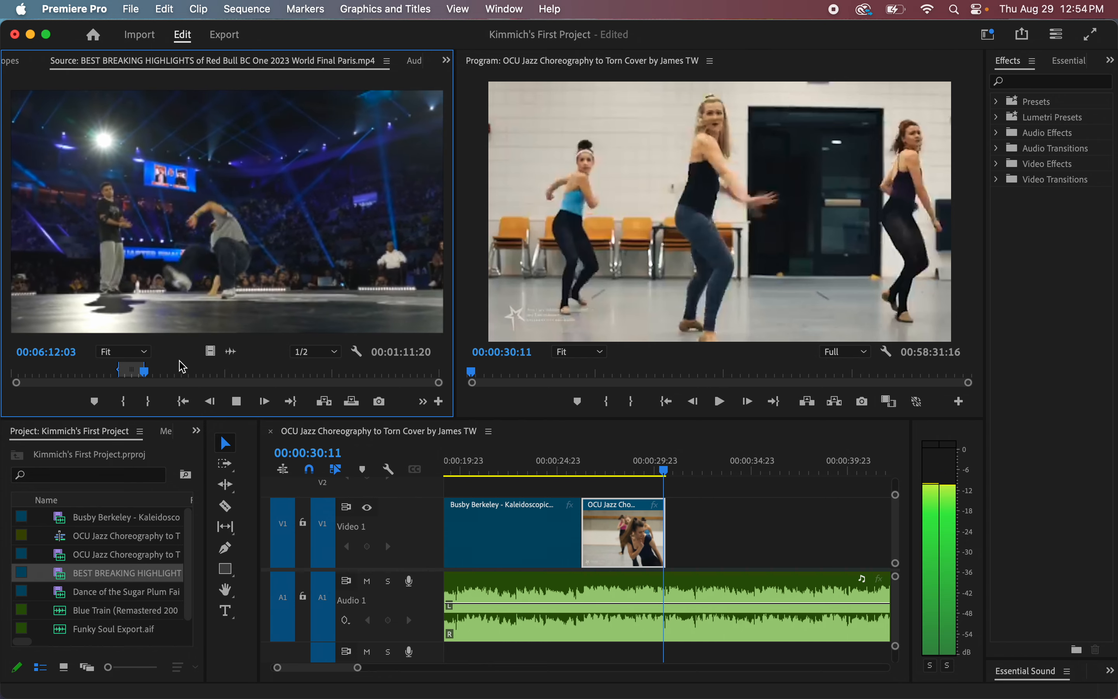
pyautogui.press('space')
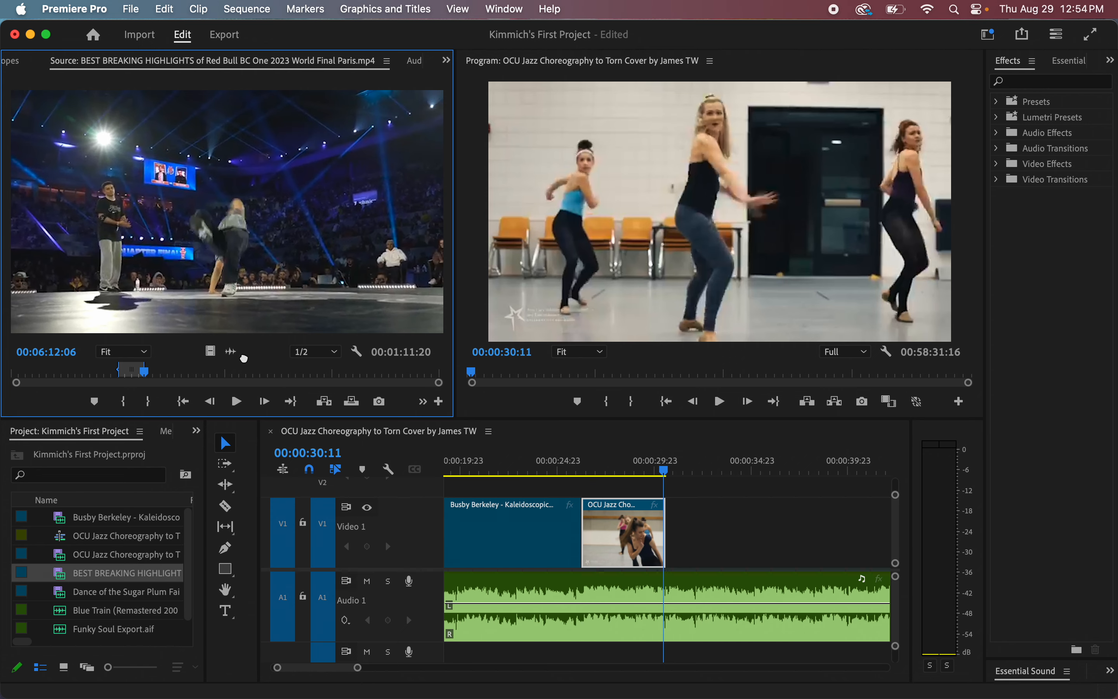
pyautogui.moveTo(240, 356); pyautogui.dragTo(655, 528)
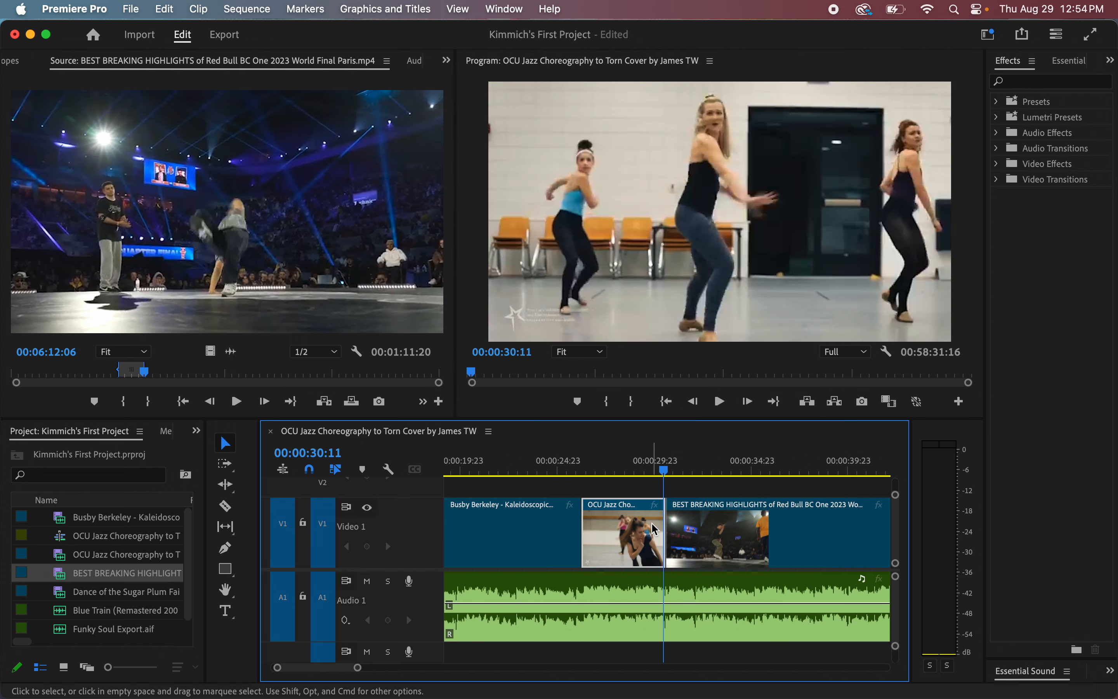
# Step: Check the placed breaking clip's extent and play from the end of the Busby Berkeley clip into the OCU Jazz clip to review the timing
pyautogui.press('-')
pyautogui.press('-')
pyautogui.press('-')
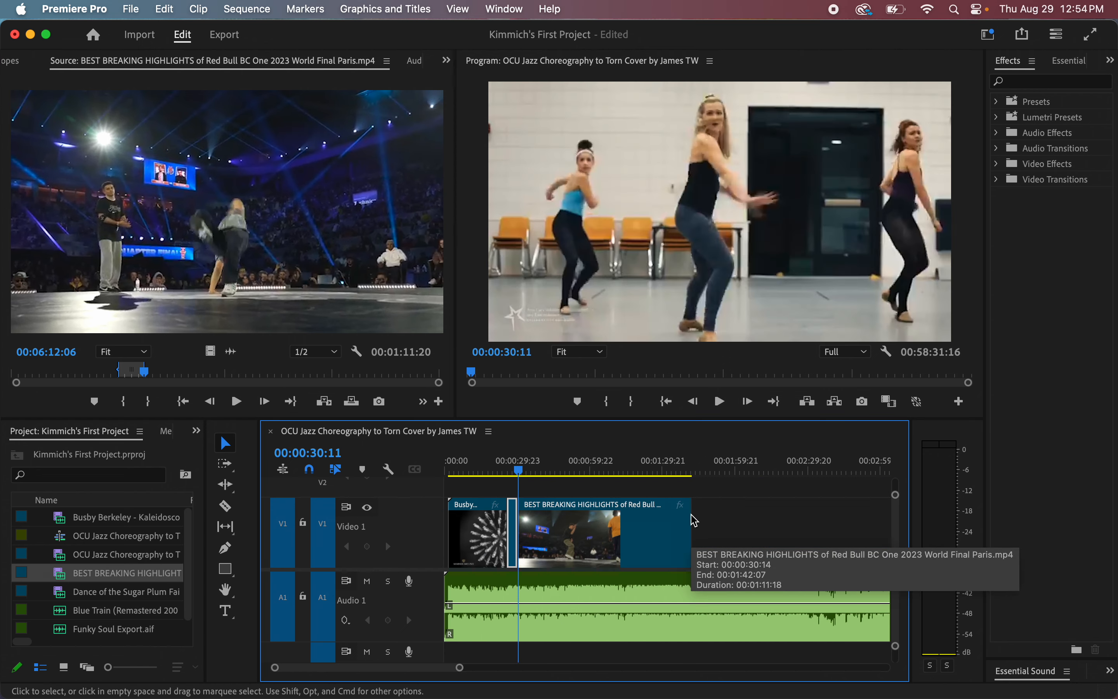
pyautogui.press('=')
pyautogui.press('=')
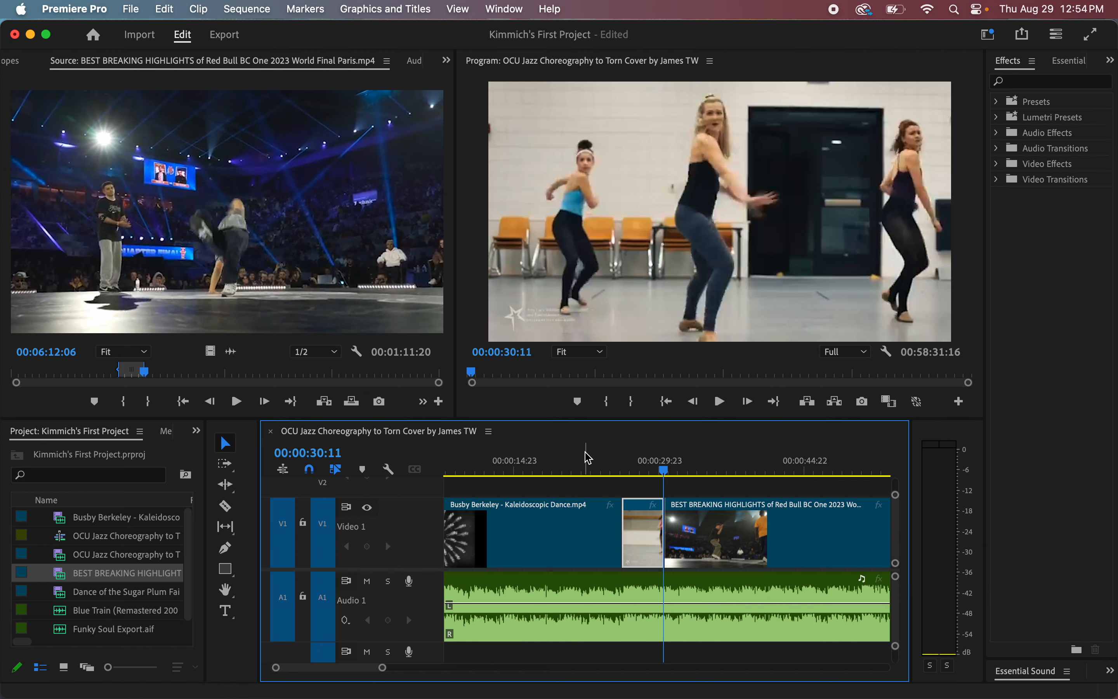
pyautogui.press('space')
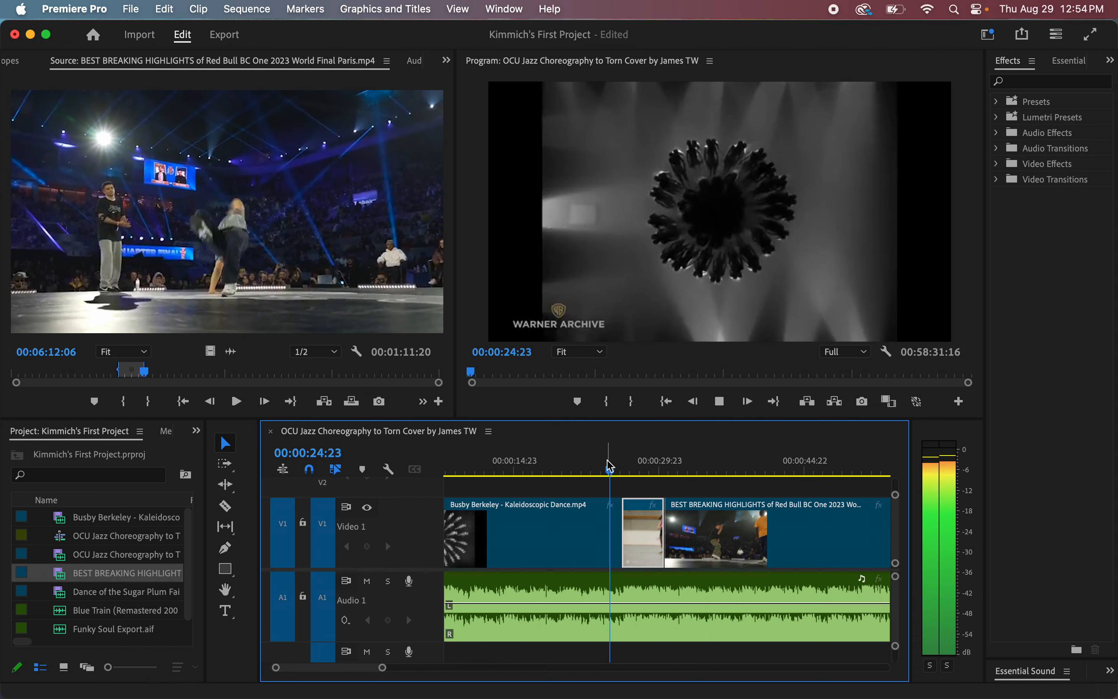
pyautogui.press('=')
pyautogui.press('=')
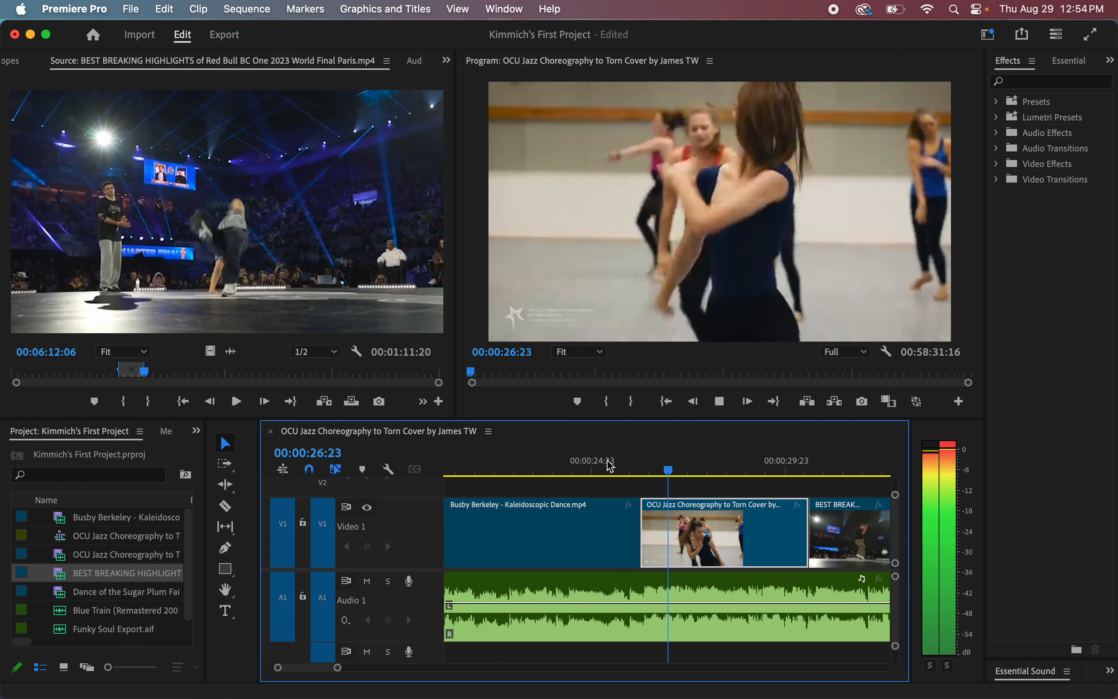
pyautogui.hscroll(5, 651, 510)
pyautogui.hscroll(-7, 655, 514)
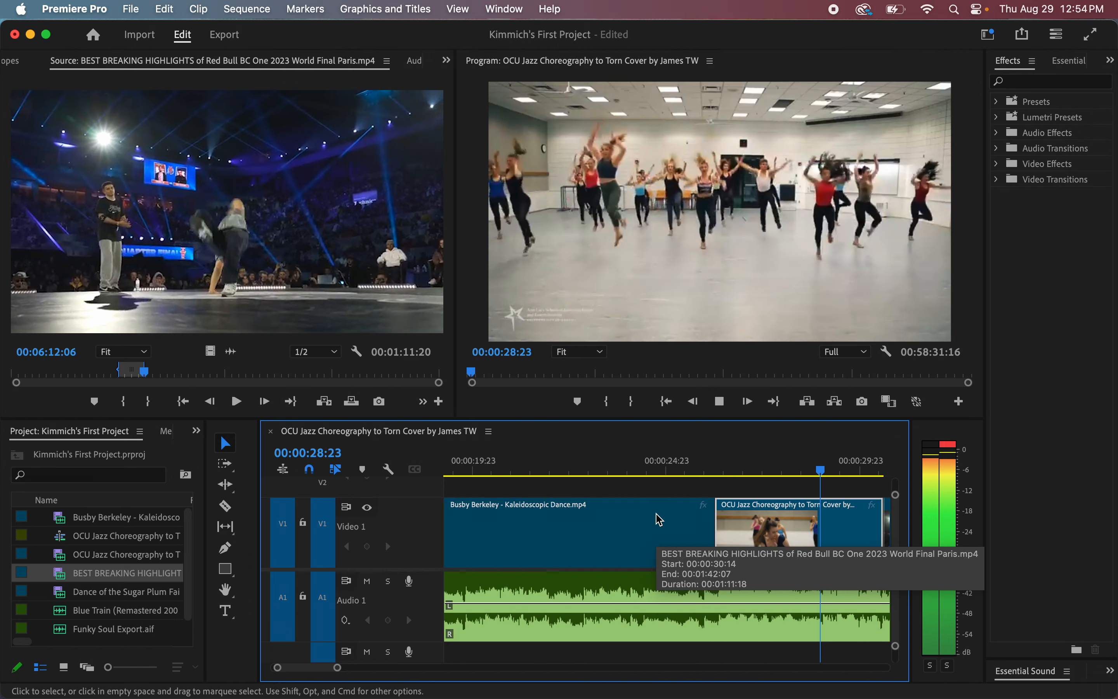
pyautogui.press('space')
# Step: Play to 00:00:32:13, move the start of the BEST BREAKING HIGHLIGHTS clip there, and extend the OCU Jazz clip to meet it
pyautogui.moveTo(749, 526); pyautogui.dragTo(744, 525)
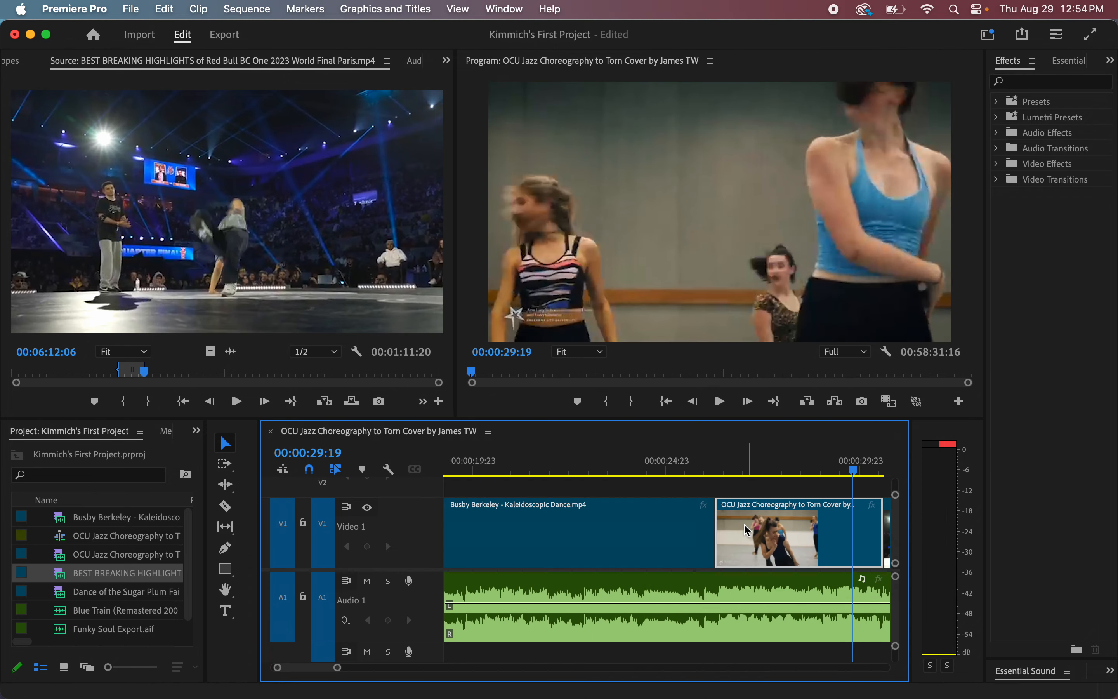
pyautogui.hscroll(5, 688, 625)
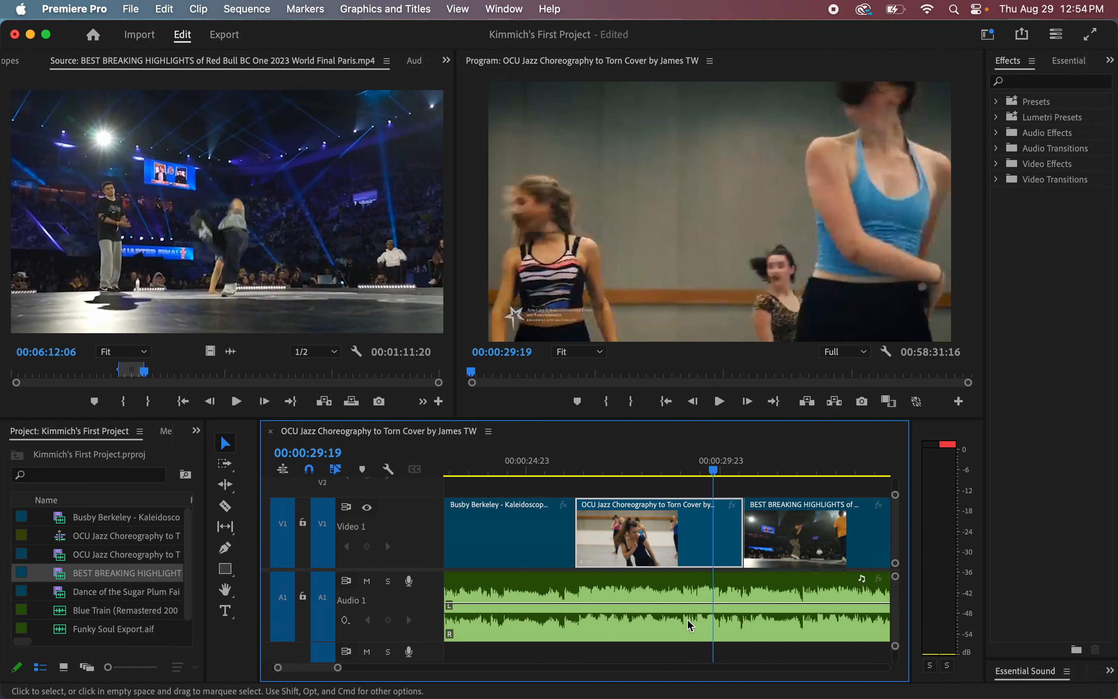
pyautogui.click(505, 468)
pyautogui.press('space')
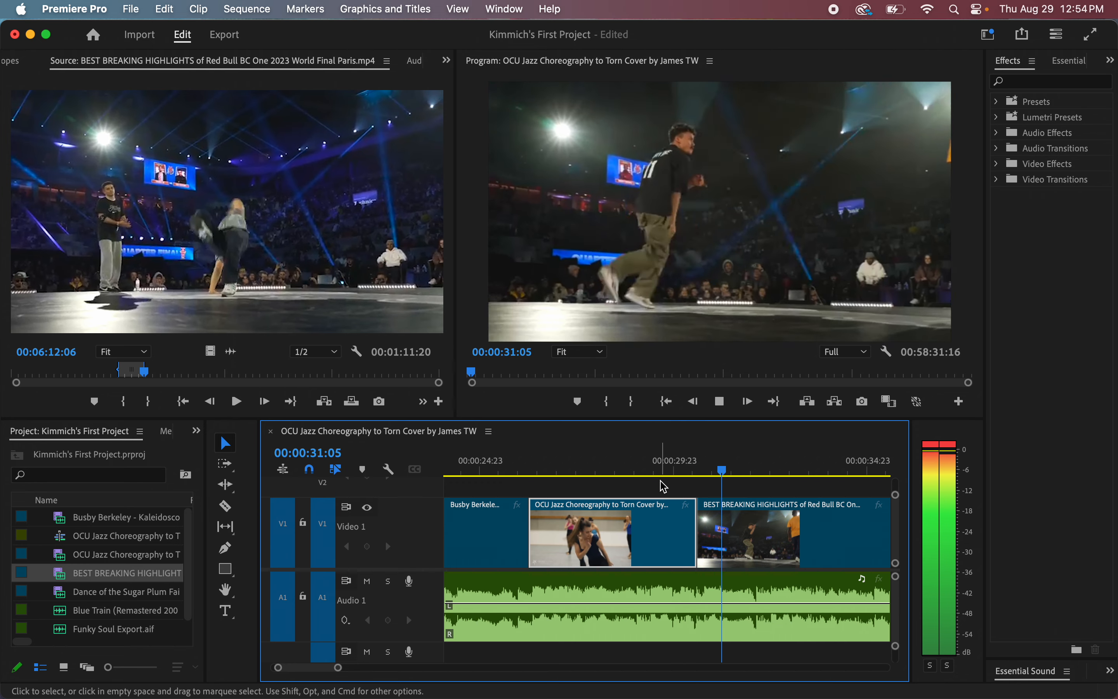
pyautogui.press('space')
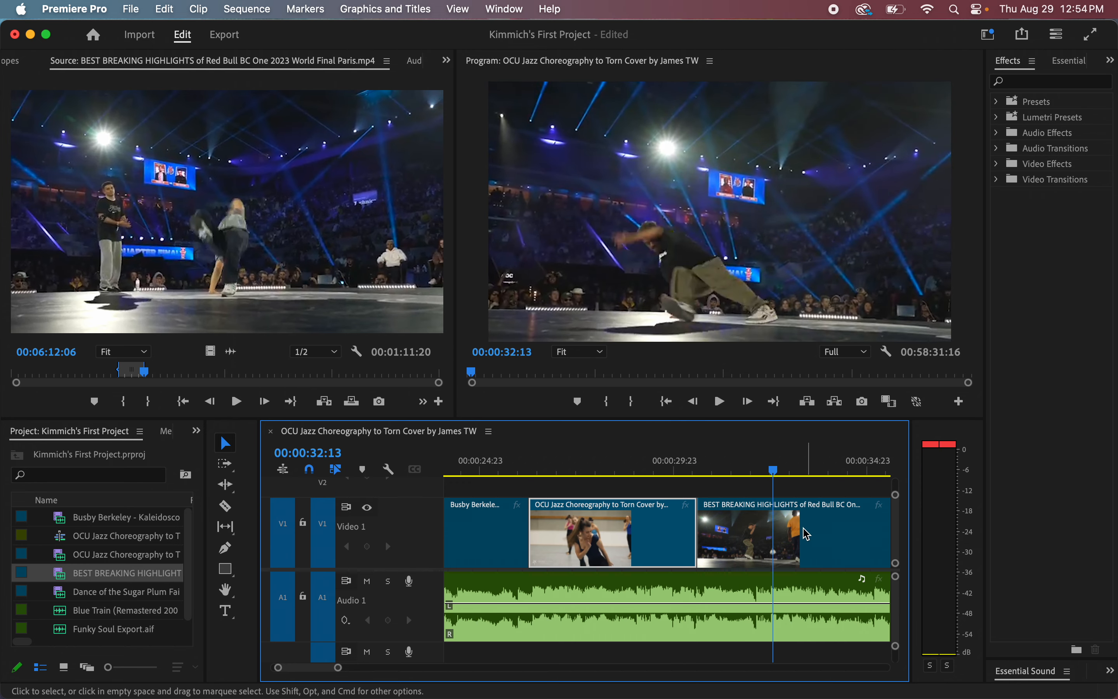
pyautogui.moveTo(803, 530); pyautogui.dragTo(865, 532)
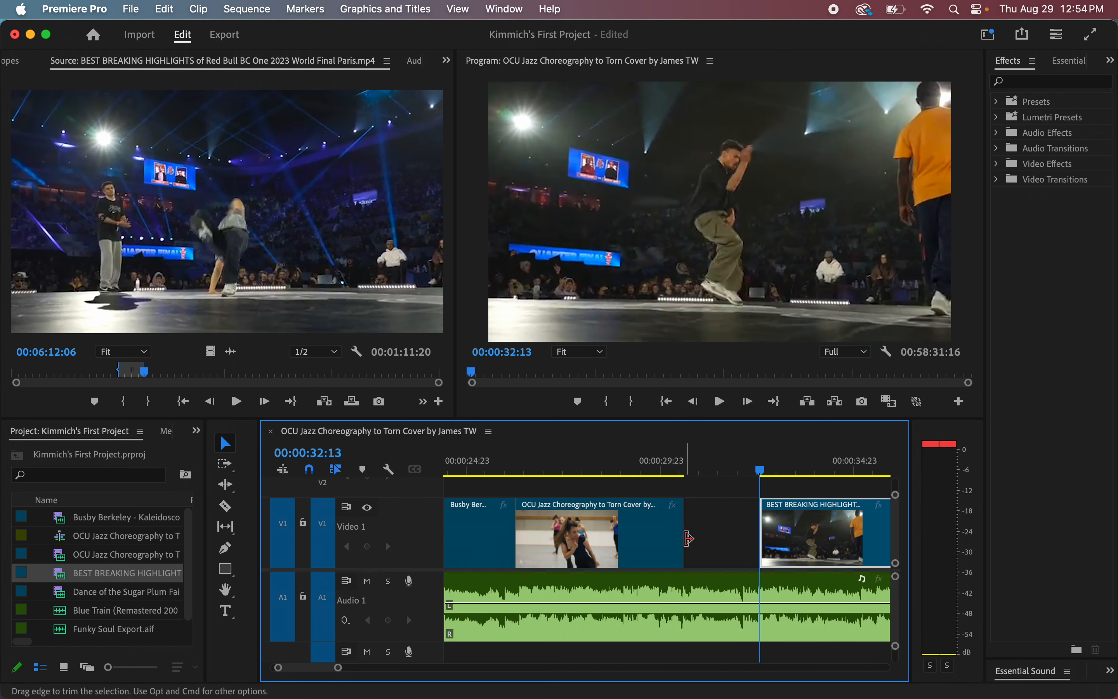
pyautogui.moveTo(688, 537); pyautogui.dragTo(760, 538)
# Step: Play from 00:00:25:14 through the extended OCU Jazz clip into the BEST BREAKING HIGHLIGHTS clip to check both cuts
pyautogui.click(491, 470)
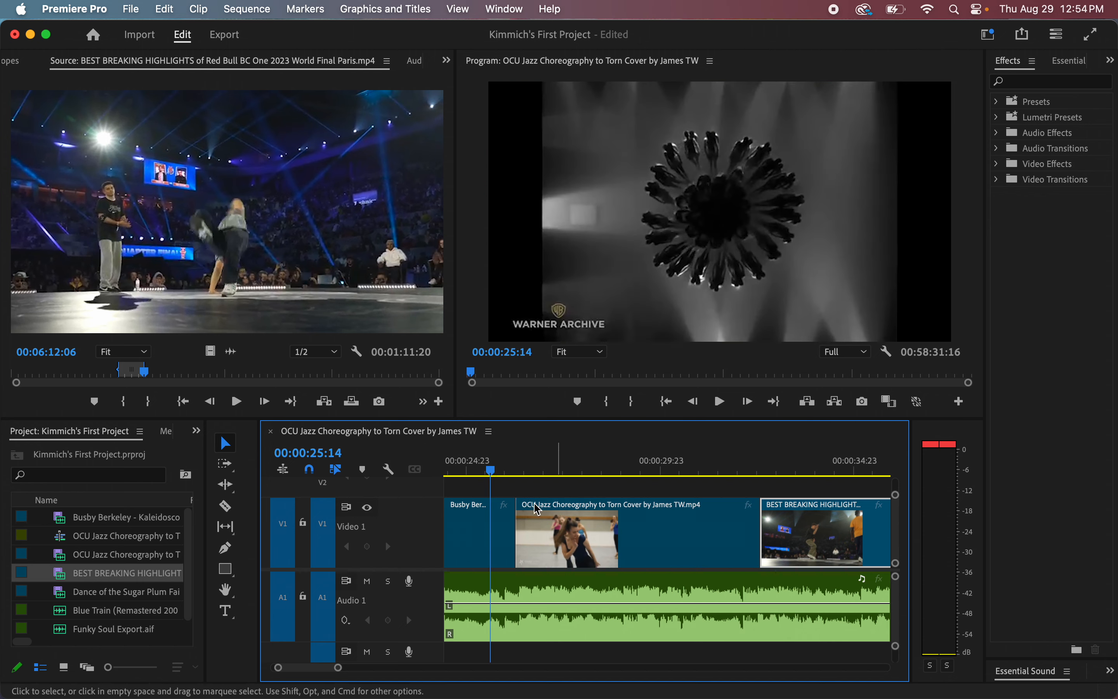
pyautogui.press('space')
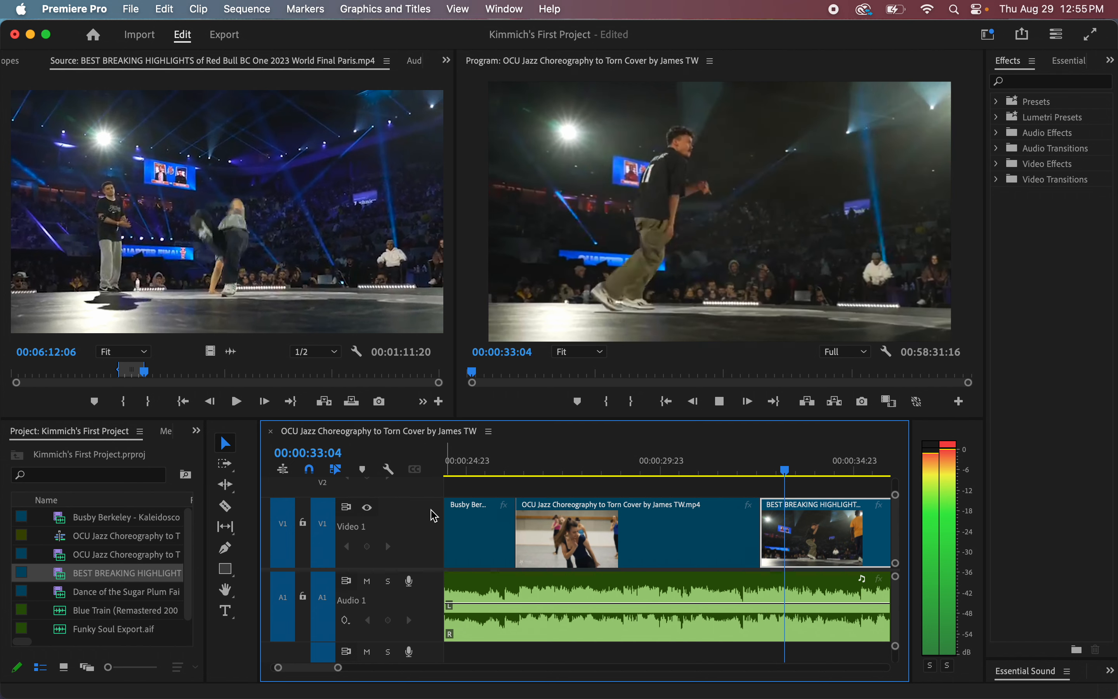
pyautogui.press('space')
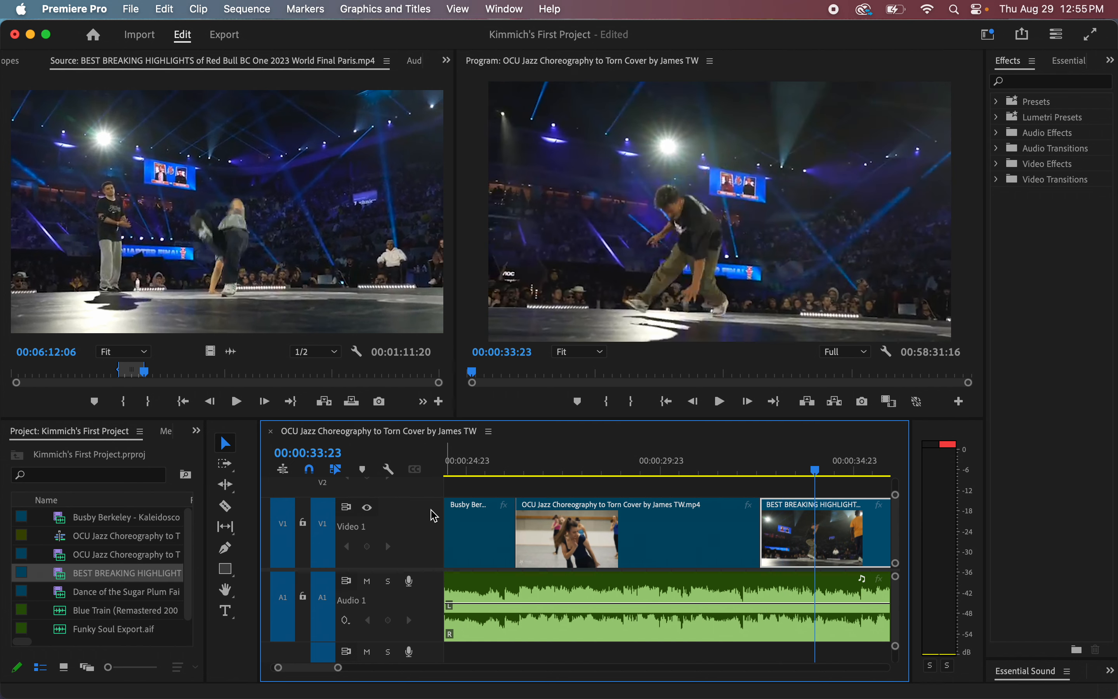
# Step: Widen the timeline view and jump between edit points to the start of the BEST BREAKING HIGHLIGHTS clip
pyautogui.press('-')
pyautogui.press('-')
pyautogui.press('-')
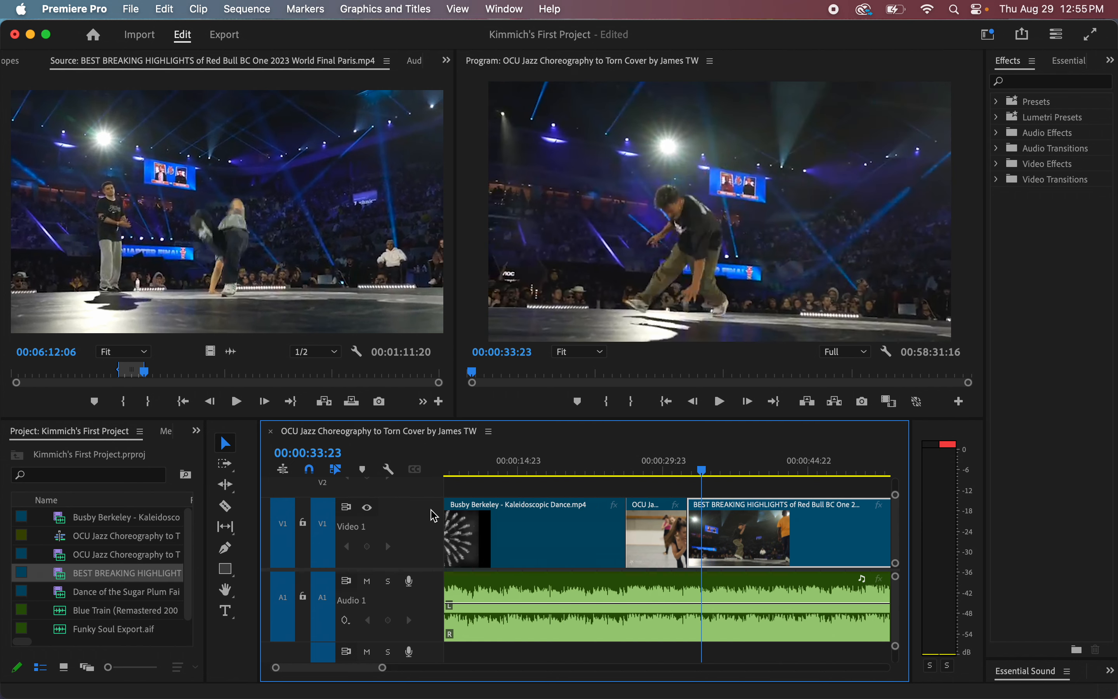
pyautogui.press('Down')
pyautogui.press('Up')
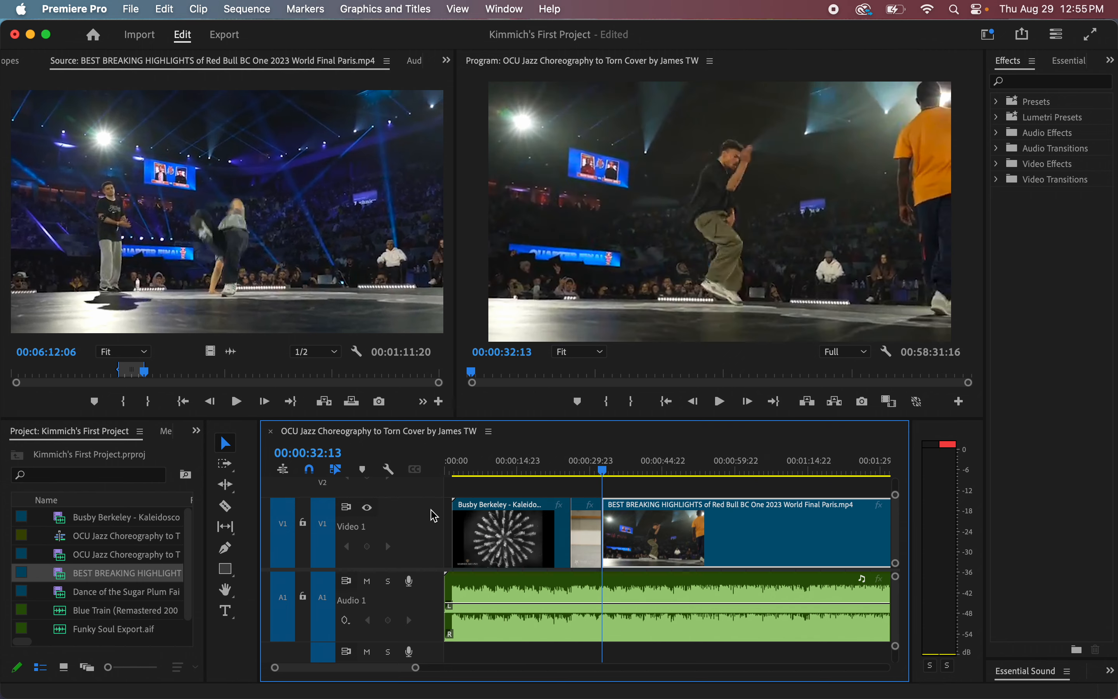
# Step: Fit the whole sequence in the timeline, scrub through the music beyond the clips and back, and go to the sequence's end
pyautogui.click(646, 469)
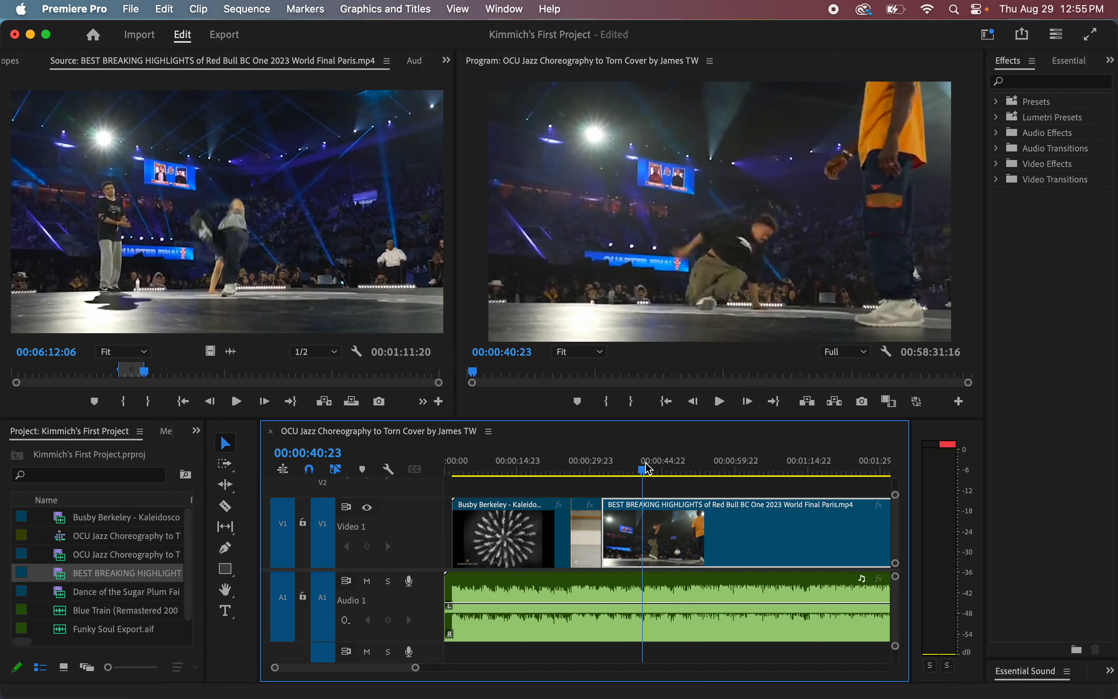
pyautogui.press('-')
pyautogui.press('-')
pyautogui.press('-')
pyautogui.press('-')
pyautogui.press('-')
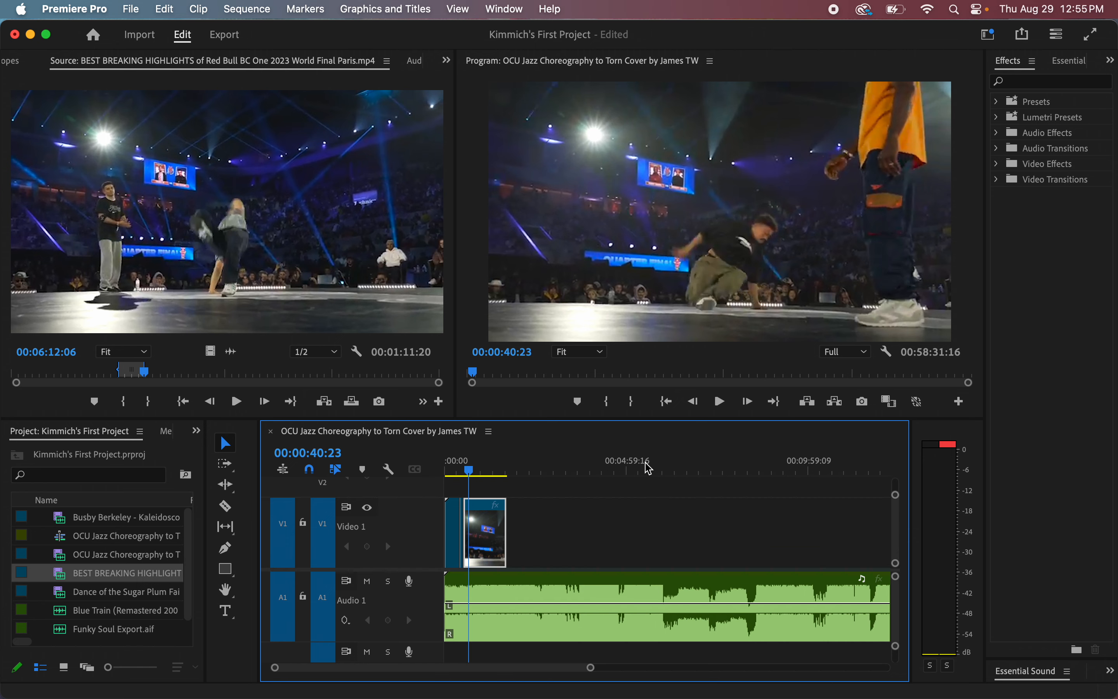
pyautogui.press('-')
pyautogui.press('-')
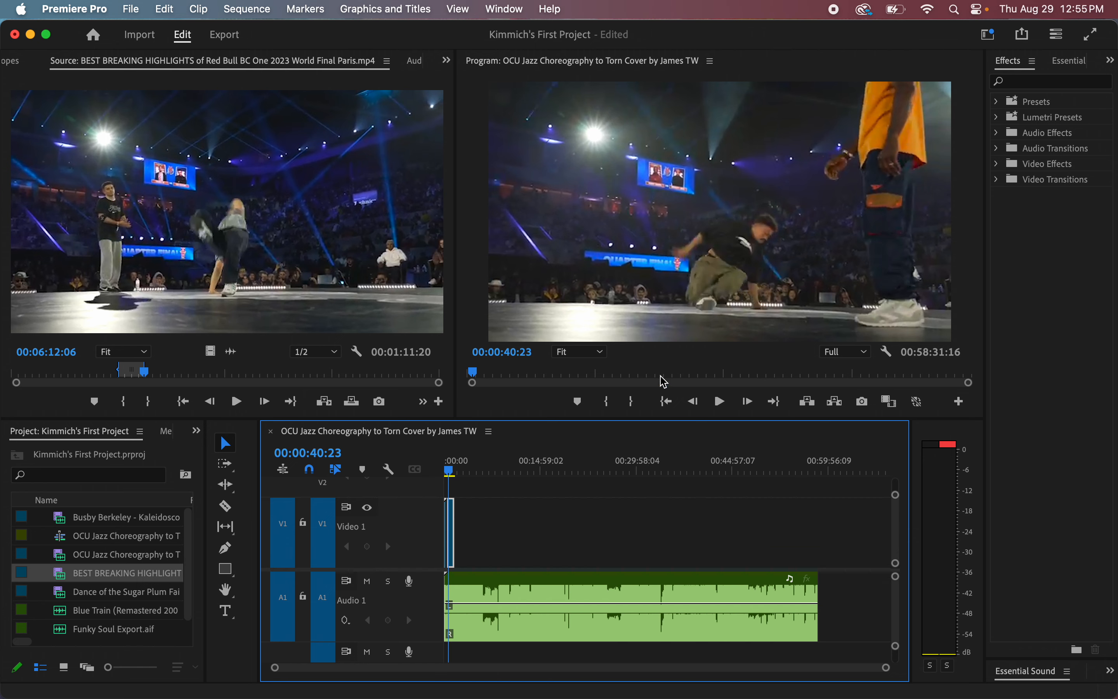
pyautogui.moveTo(724, 459); pyautogui.dragTo(774, 467)
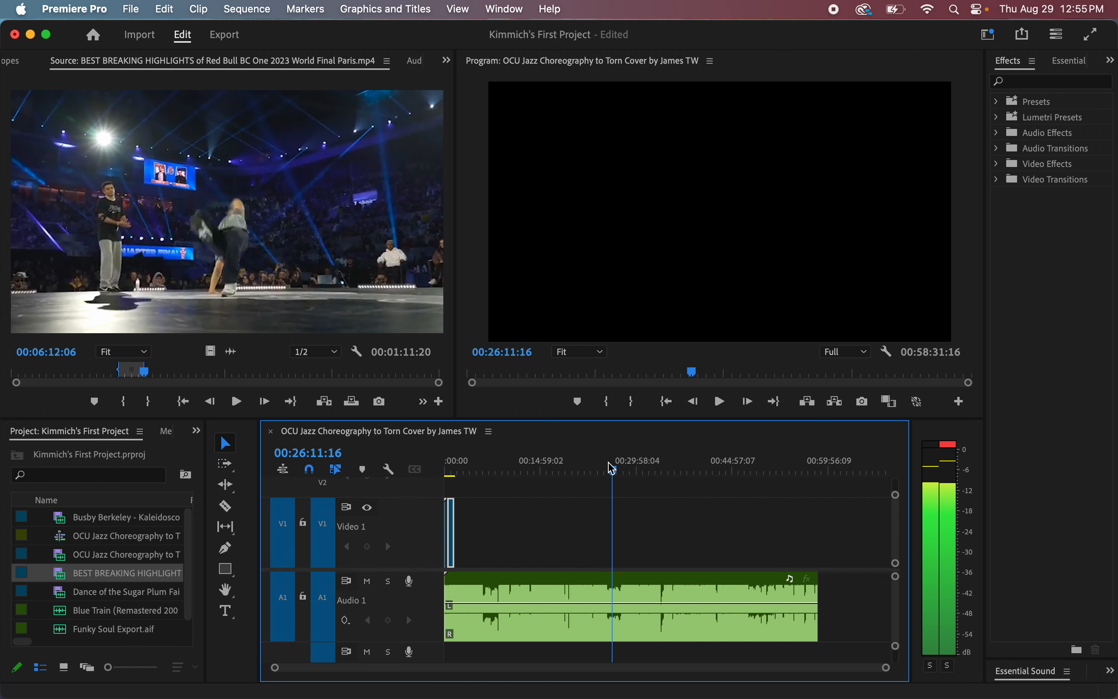
pyautogui.moveTo(613, 468); pyautogui.dragTo(445, 469)
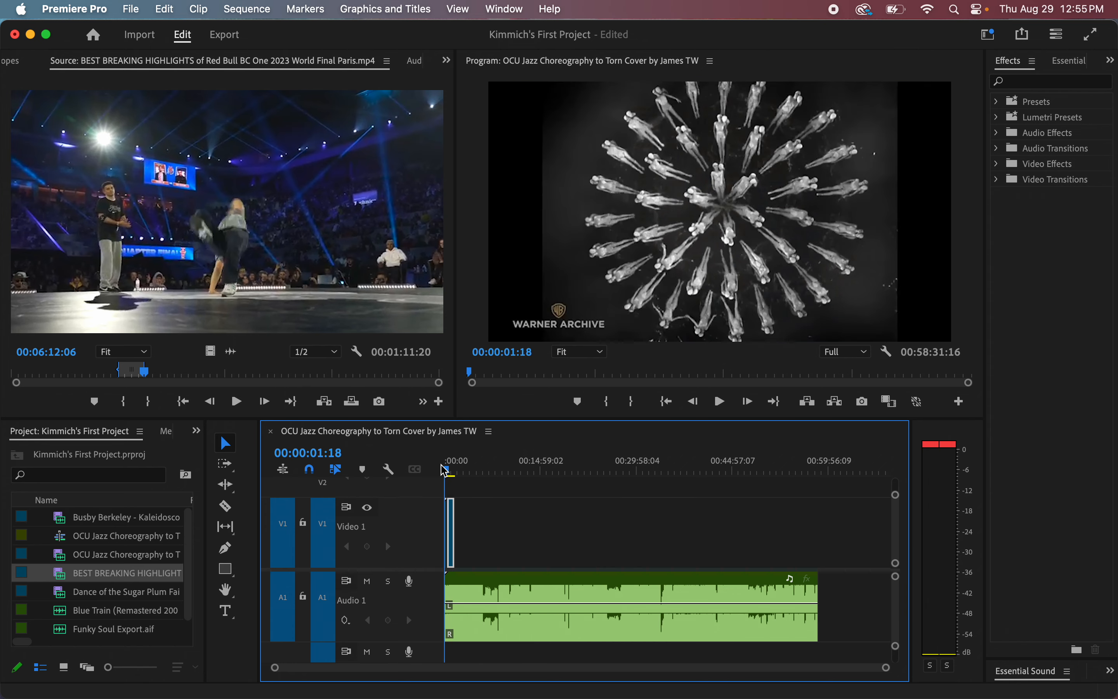
pyautogui.press('End')
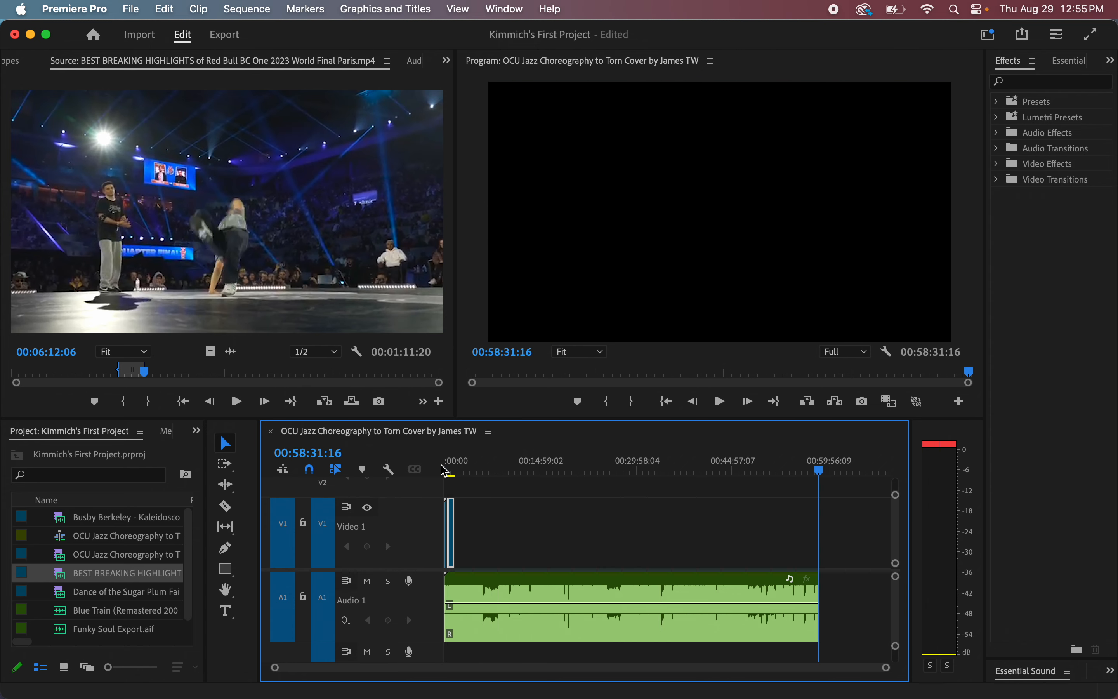